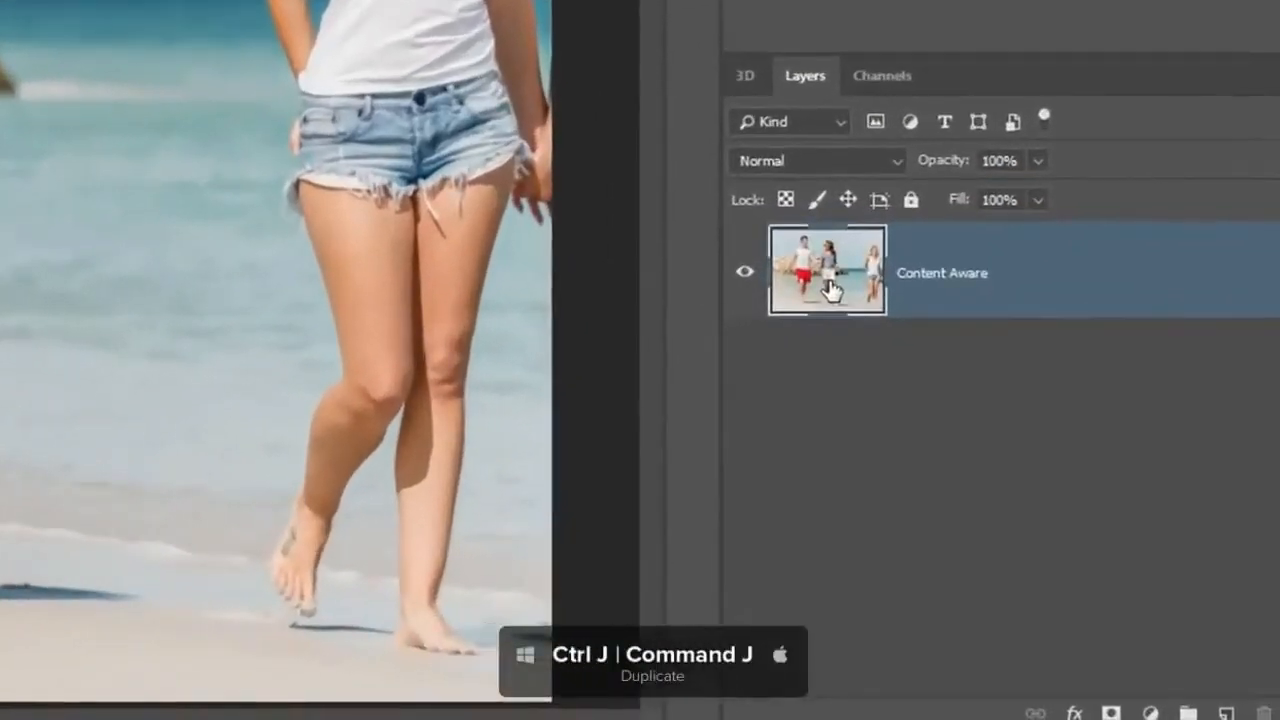
Duplicate the Content Aware layer and name the copy "Edit".
{"action": "key", "text": "ctrl+j"}
{"action": "double_click", "coordinate": [975, 280]}
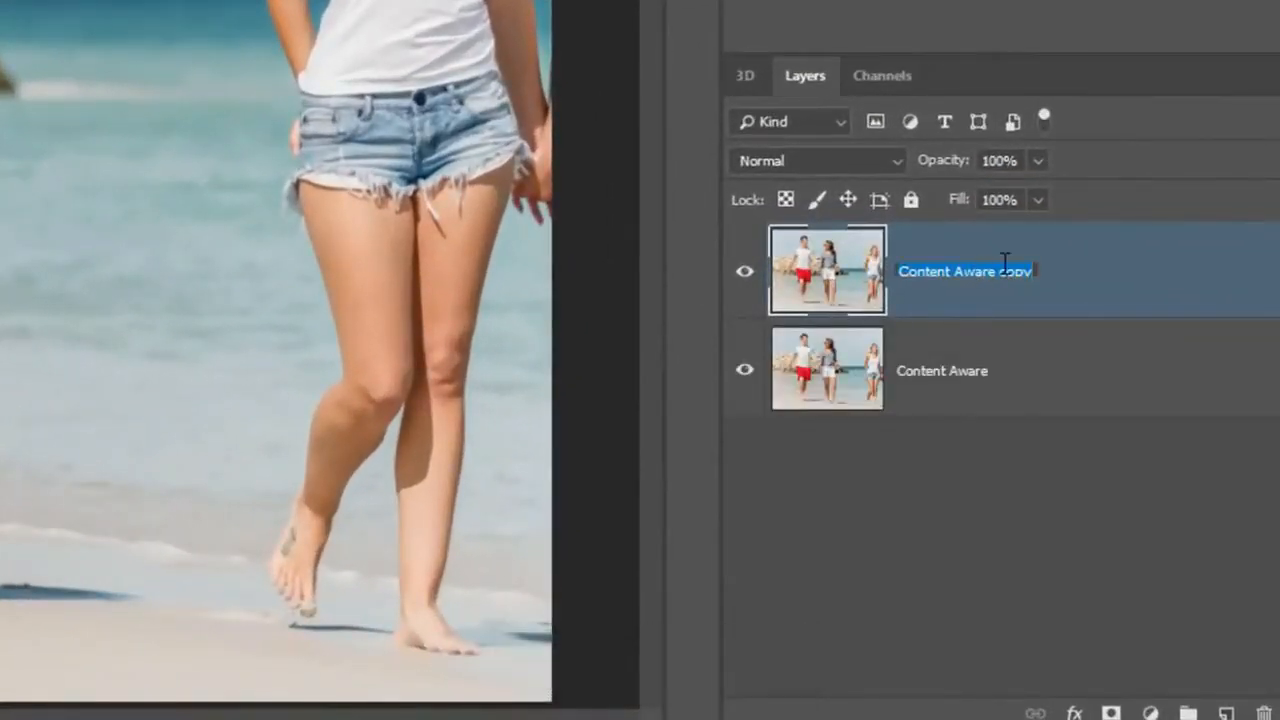
{"action": "type", "text": "Edit"}
{"action": "key", "text": "Return"}
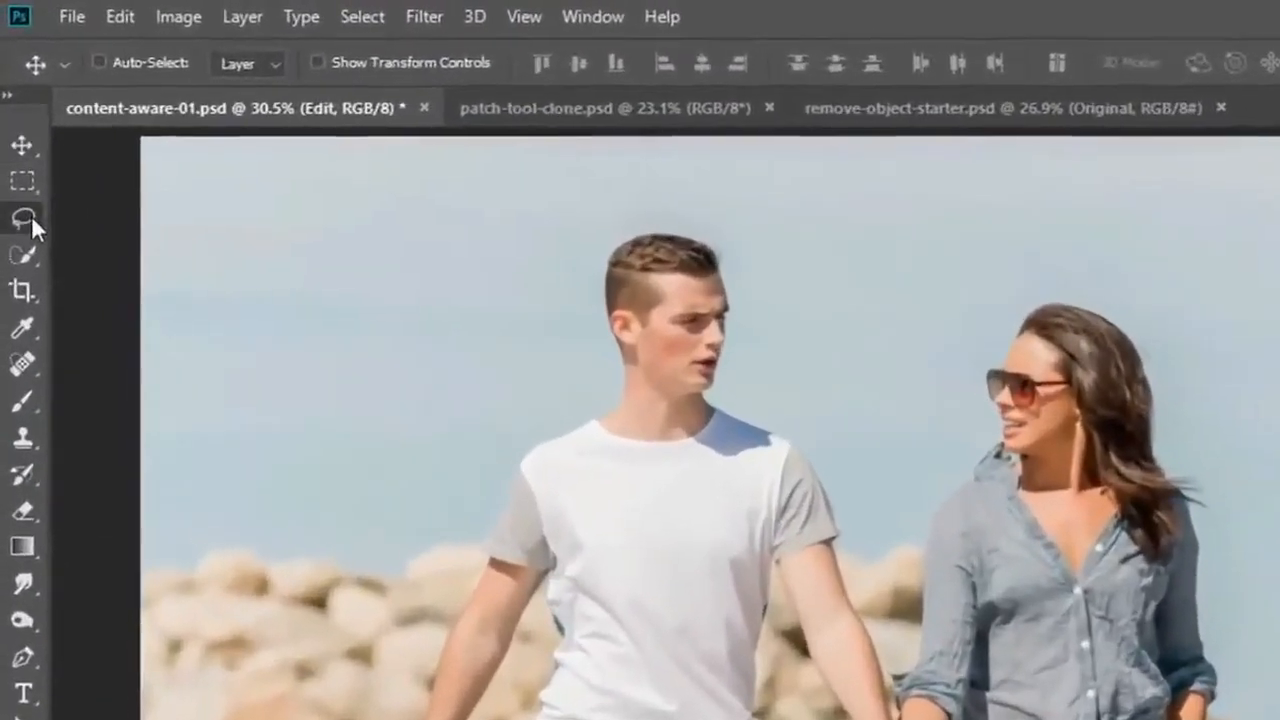
Lasso a loose selection around the blonde woman in denim shorts, subtracting the gap between her lower legs.
{"action": "left_click", "coordinate": [13, 141]}
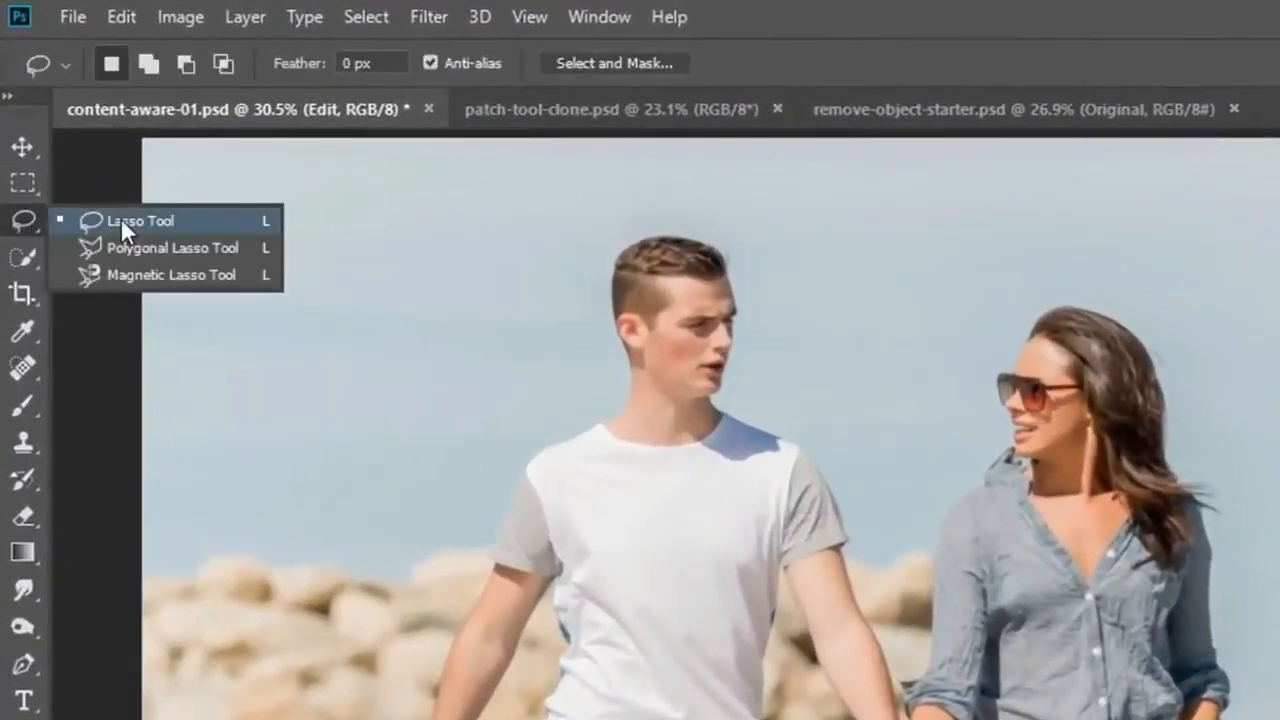
{"action": "left_click", "coordinate": [75, 140]}
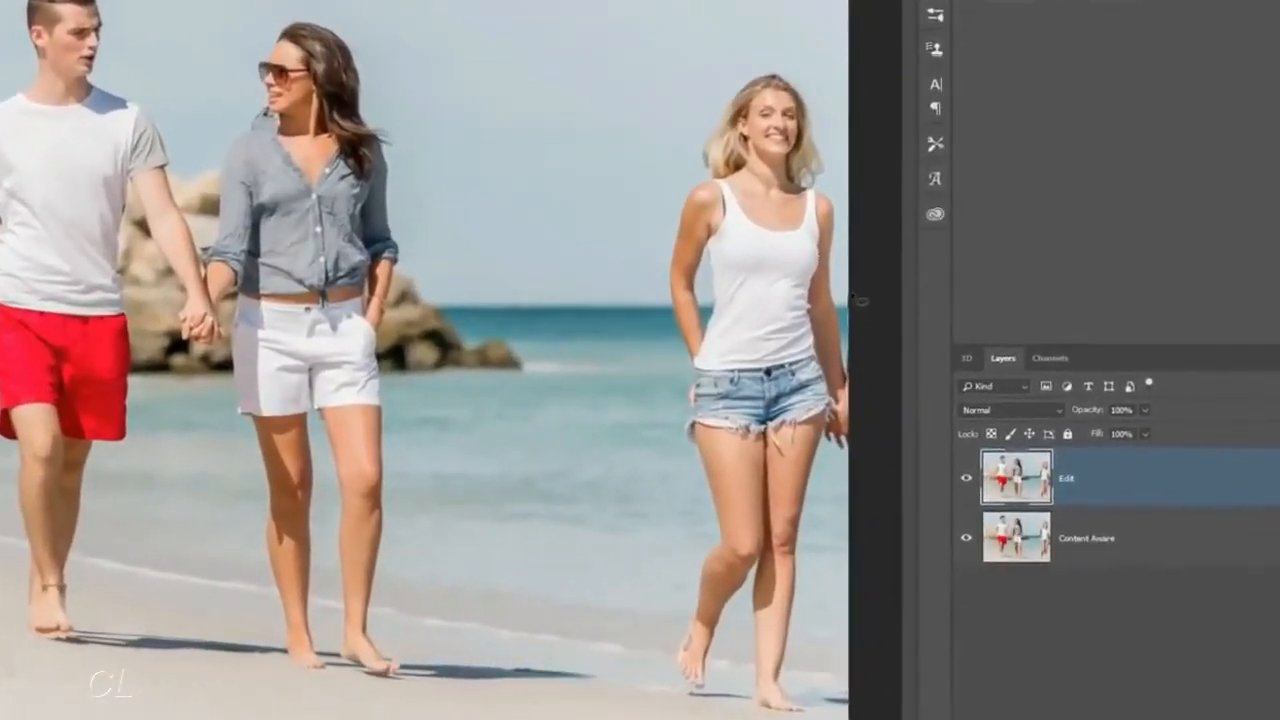
{"action": "mouse_move", "coordinate": [853, 297]}
{"action": "left_mouse_down"}
{"action": "mouse_move", "coordinate": [843, 184]}
{"action": "mouse_move", "coordinate": [817, 104]}
{"action": "mouse_move", "coordinate": [781, 65]}
{"action": "mouse_move", "coordinate": [747, 72]}
{"action": "mouse_move", "coordinate": [681, 155]}
{"action": "mouse_move", "coordinate": [655, 253]}
{"action": "mouse_move", "coordinate": [667, 420]}
{"action": "mouse_move", "coordinate": [695, 519]}
{"action": "mouse_move", "coordinate": [656, 663]}
{"action": "mouse_move", "coordinate": [683, 716]}
{"action": "left_mouse_up"}
{"action": "mouse_move", "coordinate": [865, 718]}
{"action": "left_mouse_down"}
{"action": "mouse_move", "coordinate": [866, 697]}
{"action": "mouse_move", "coordinate": [812, 690]}
{"action": "mouse_move", "coordinate": [792, 662]}
{"action": "mouse_move", "coordinate": [856, 464]}
{"action": "mouse_move", "coordinate": [878, 458]}
{"action": "left_mouse_up"}
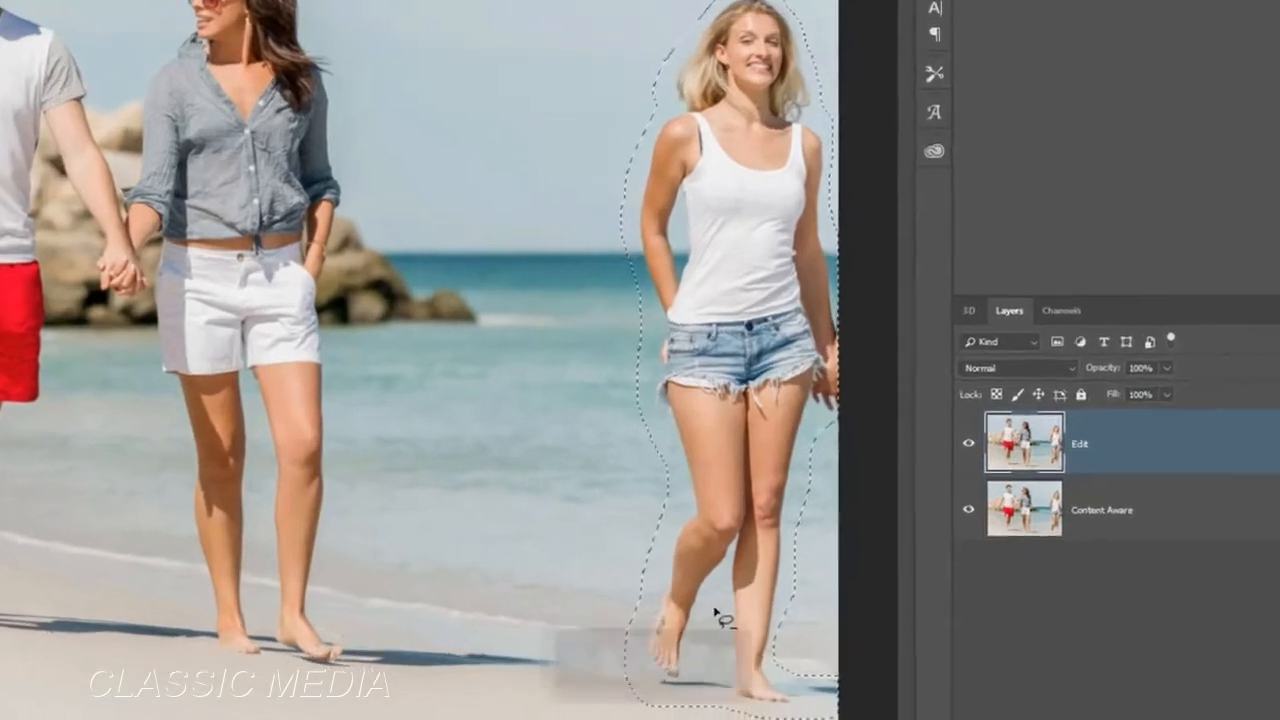
{"action": "key", "text": "alt"}
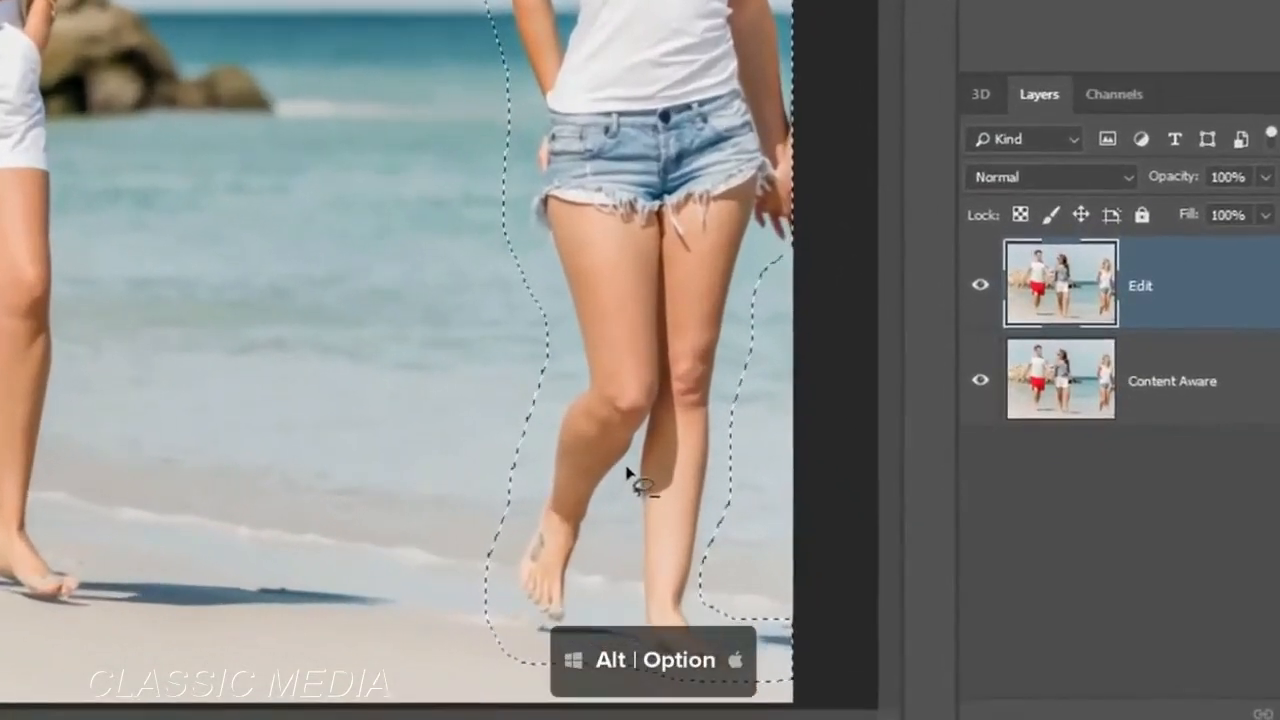
{"action": "mouse_move", "coordinate": [636, 488]}
{"action": "left_mouse_down"}
{"action": "mouse_move", "coordinate": [584, 555]}
{"action": "mouse_move", "coordinate": [580, 609]}
{"action": "mouse_move", "coordinate": [615, 619]}
{"action": "mouse_move", "coordinate": [635, 599]}
{"action": "mouse_move", "coordinate": [636, 488]}
{"action": "left_mouse_up"}
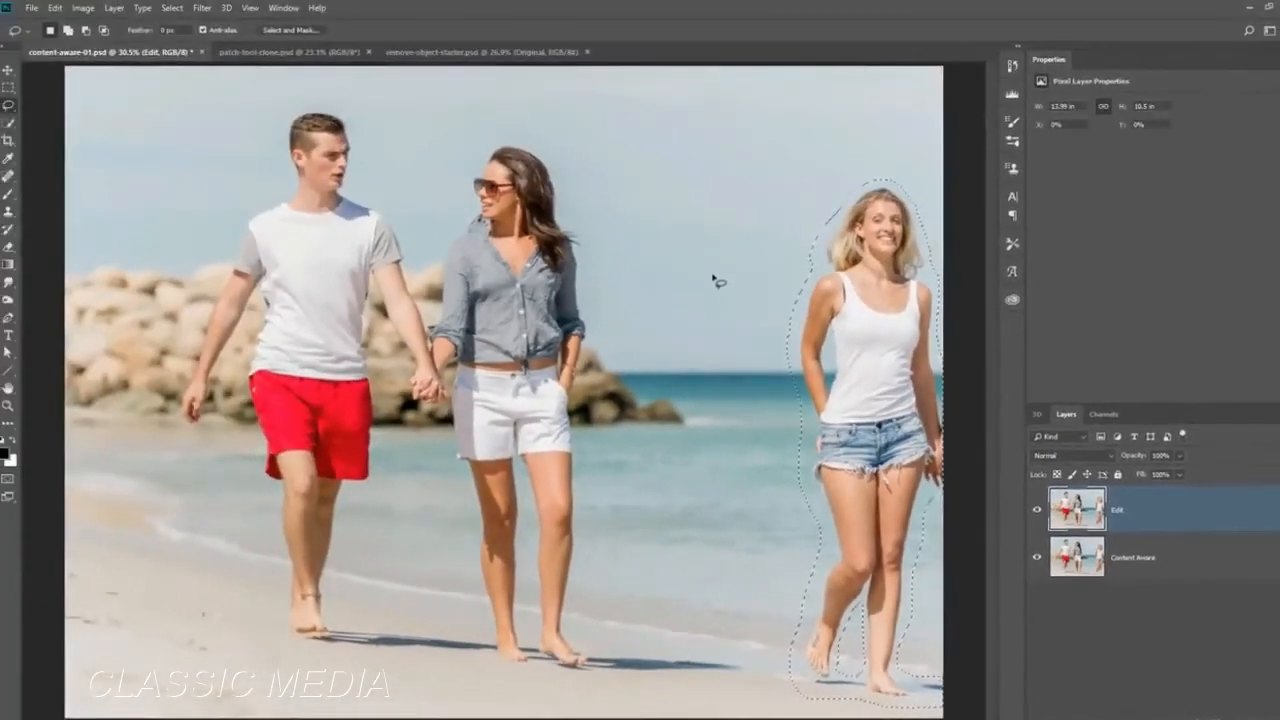
Add a small oval of empty sky to the lasso selection and subtract it again.
{"action": "key", "text": "shift"}
{"action": "left_click_drag", "start_coordinate": [539, 4], "coordinate": [537, 107]}
{"action": "mouse_move", "coordinate": [690, 278]}
{"action": "left_mouse_down"}
{"action": "mouse_move", "coordinate": [718, 240]}
{"action": "mouse_move", "coordinate": [700, 188]}
{"action": "left_mouse_up"}
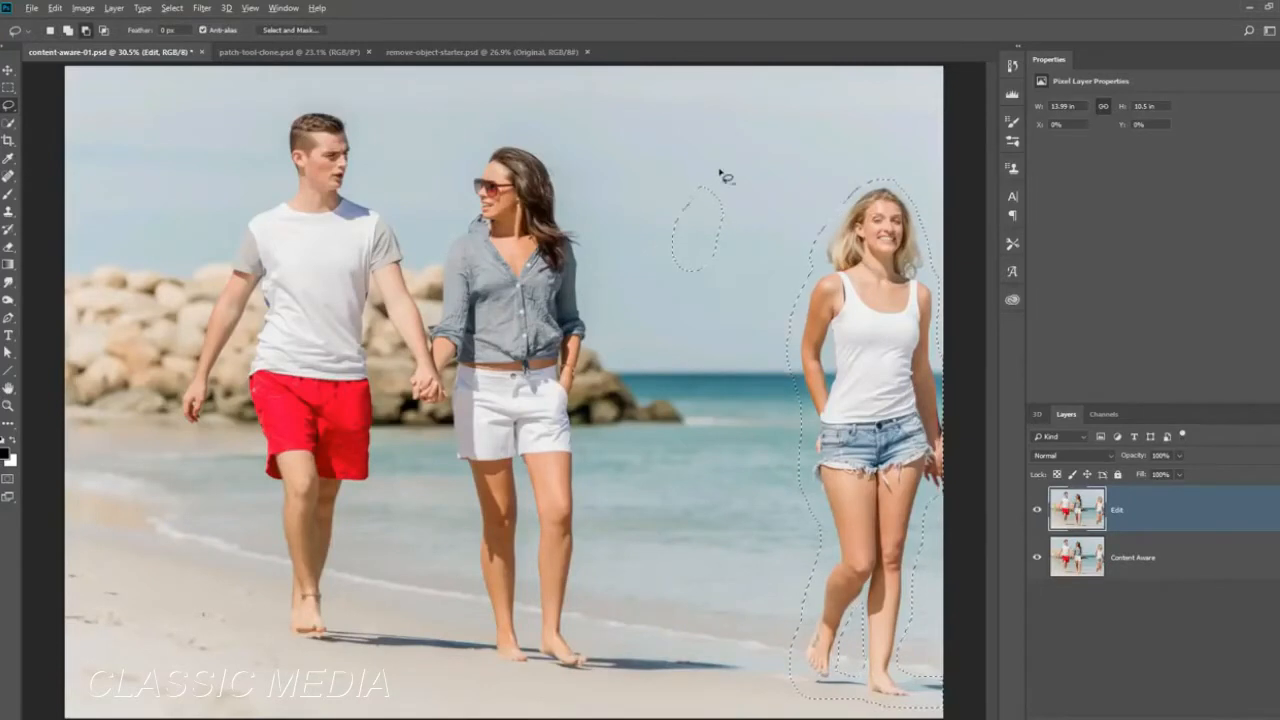
{"action": "key", "text": "alt"}
{"action": "mouse_move", "coordinate": [731, 178]}
{"action": "left_mouse_down"}
{"action": "mouse_move", "coordinate": [737, 286]}
{"action": "mouse_move", "coordinate": [643, 220]}
{"action": "mouse_move", "coordinate": [741, 178]}
{"action": "left_mouse_up"}
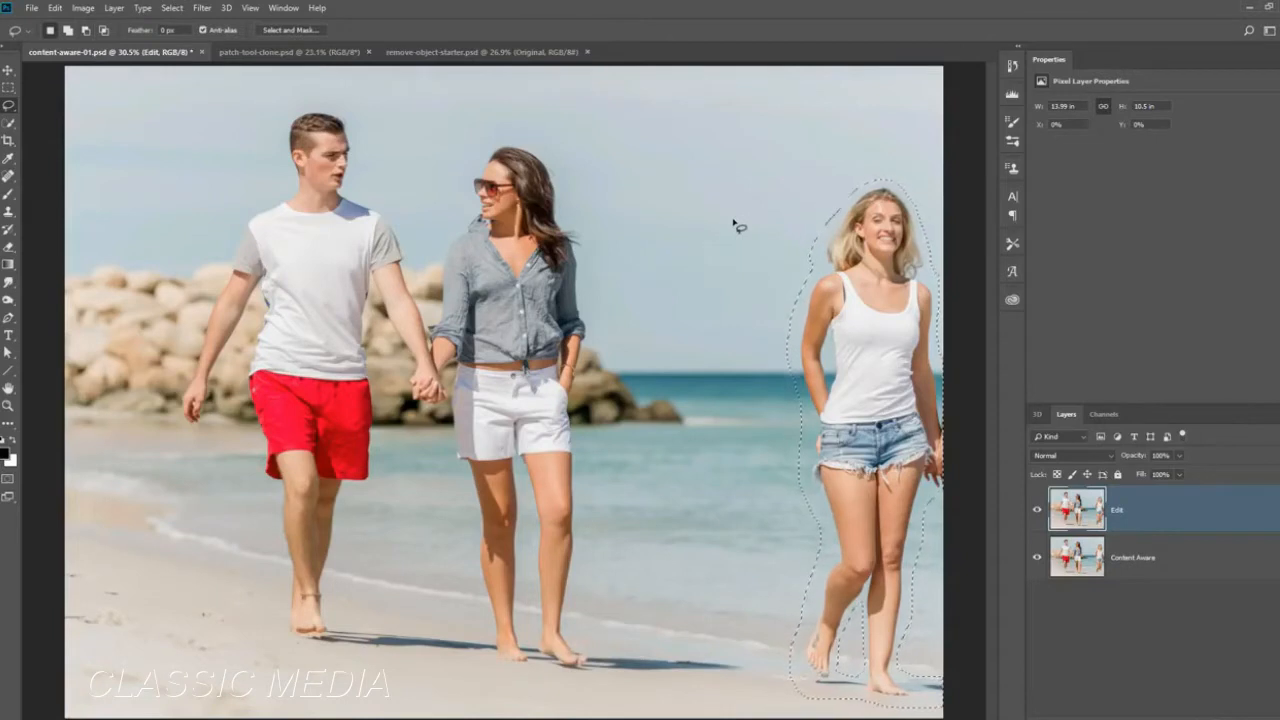
Fill the selected woman using Content-Aware contents with Color Adaptation on, Normal mode and 100% opacity.
{"action": "left_click", "coordinate": [56, 8]}
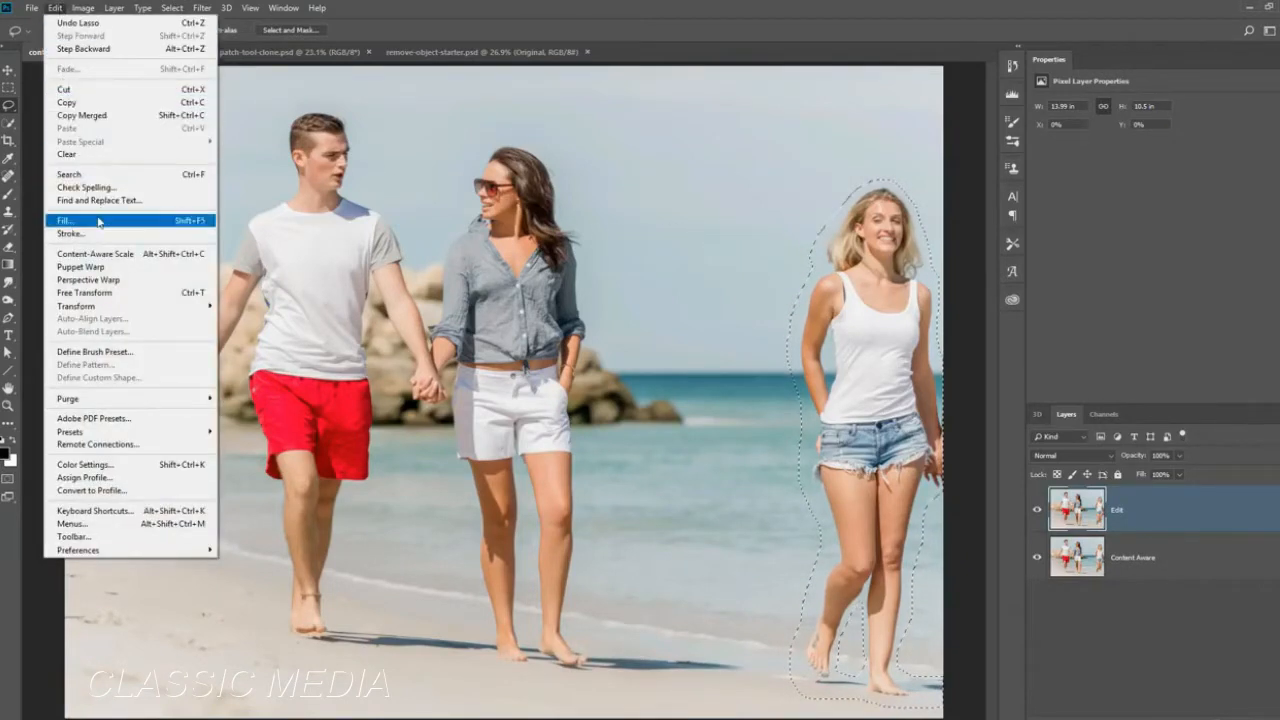
{"action": "left_click", "coordinate": [64, 220]}
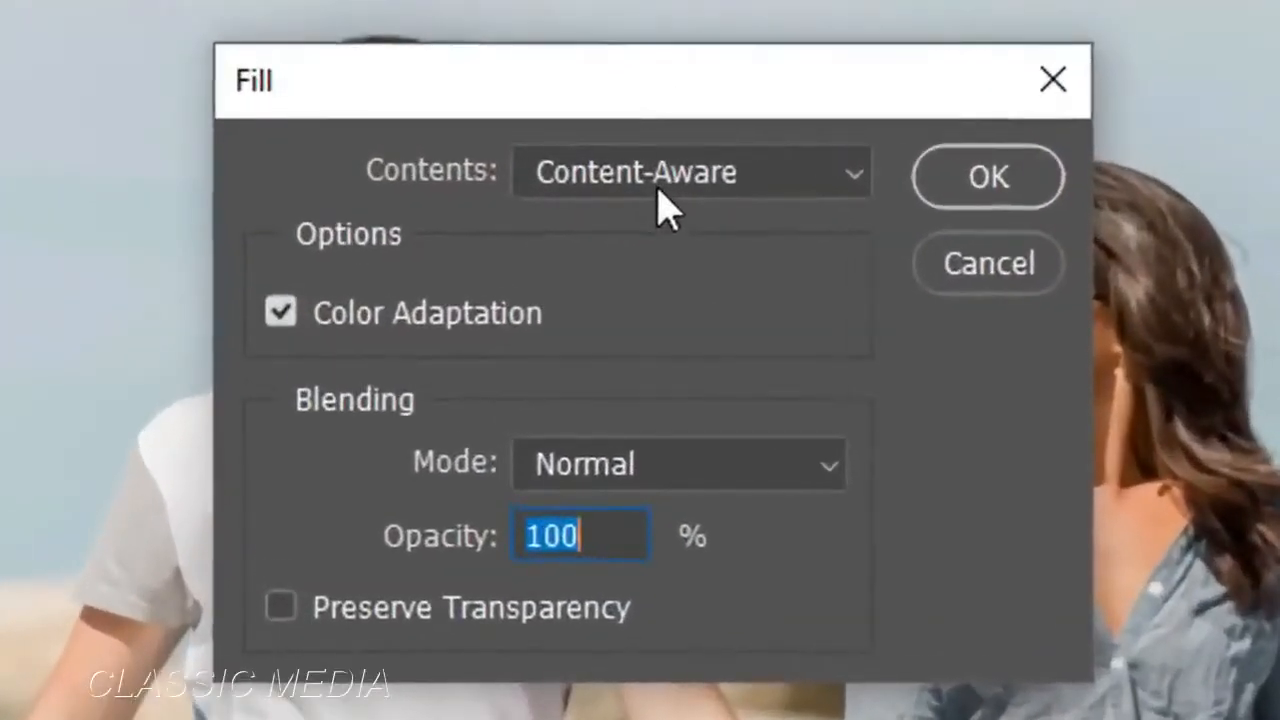
{"action": "left_click", "coordinate": [659, 191]}
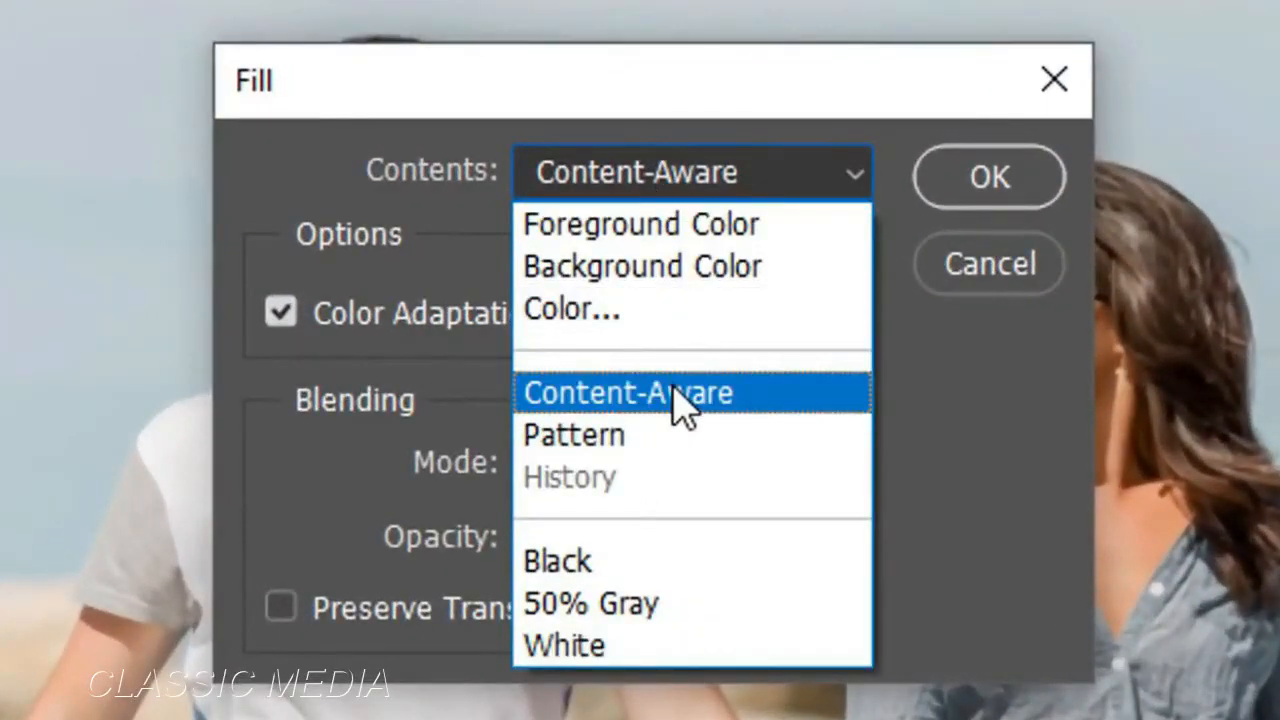
{"action": "left_click", "coordinate": [458, 232]}
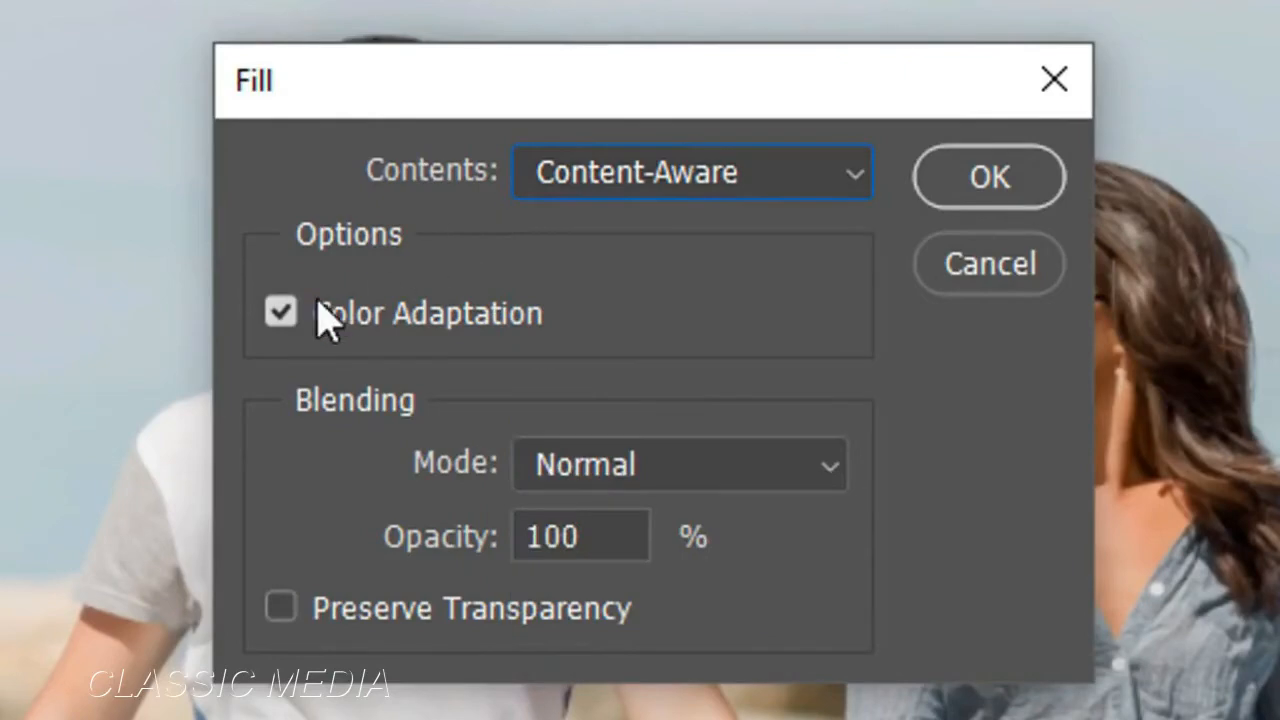
{"action": "left_click", "coordinate": [974, 192]}
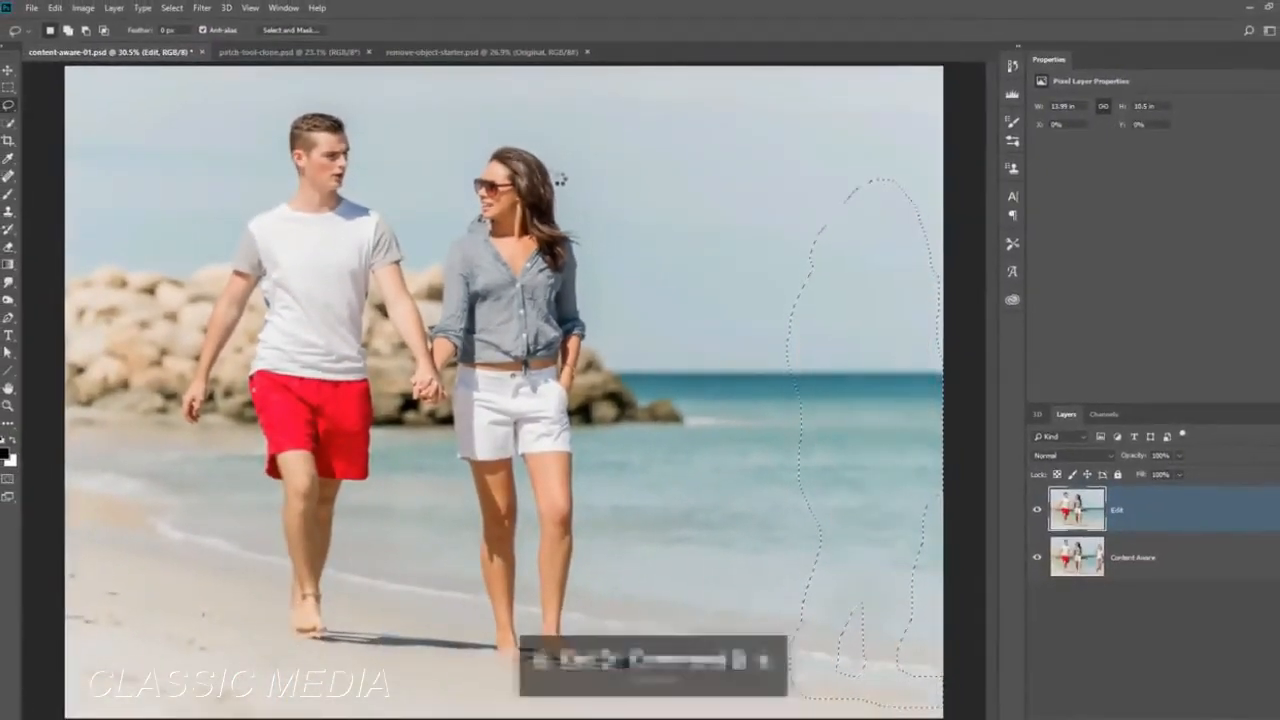
Clear the selection and toggle the Edit layer's visibility to compare the edit with the original.
{"action": "key", "text": "ctrl+d"}
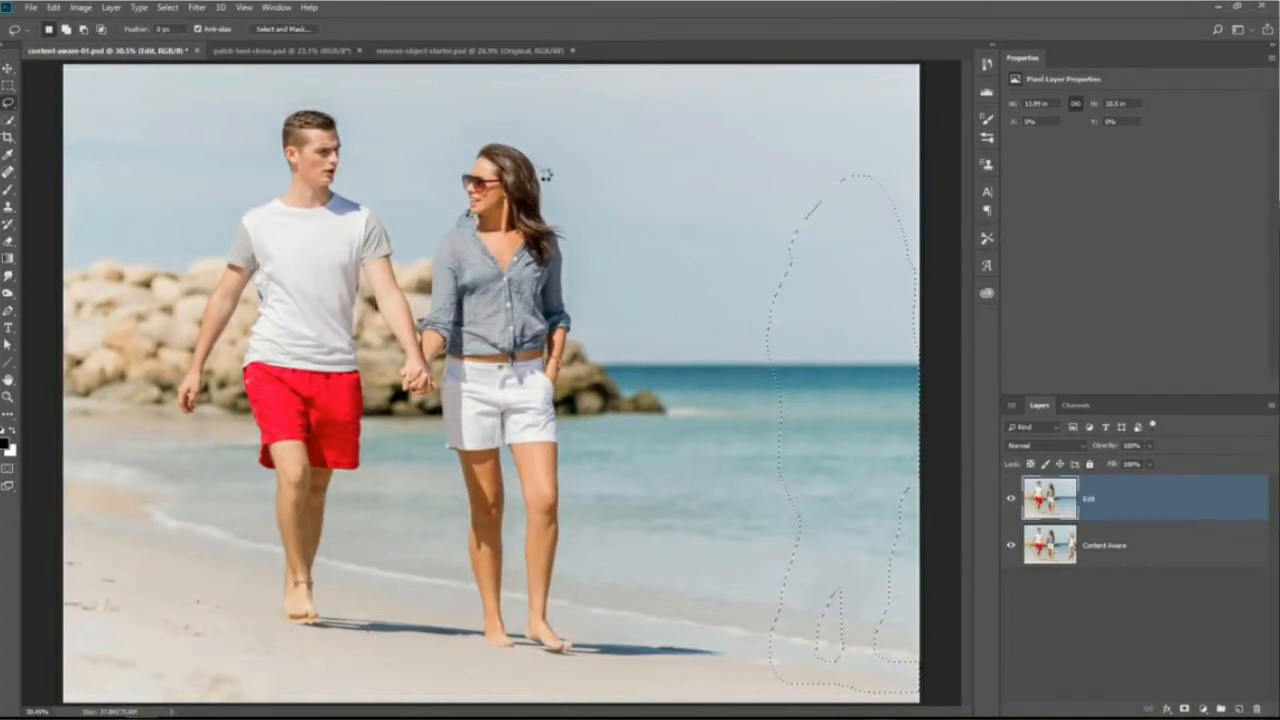
{"action": "key", "text": "ctrl+d"}
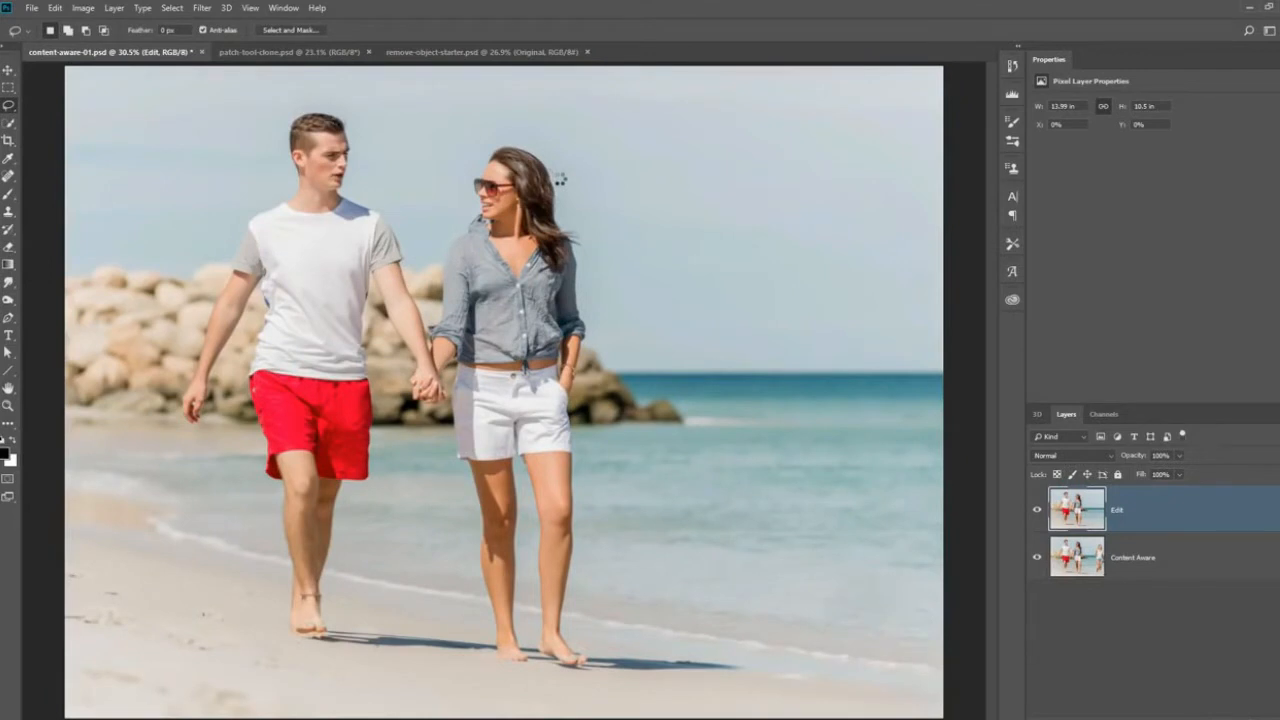
{"action": "left_click", "coordinate": [1037, 516]}
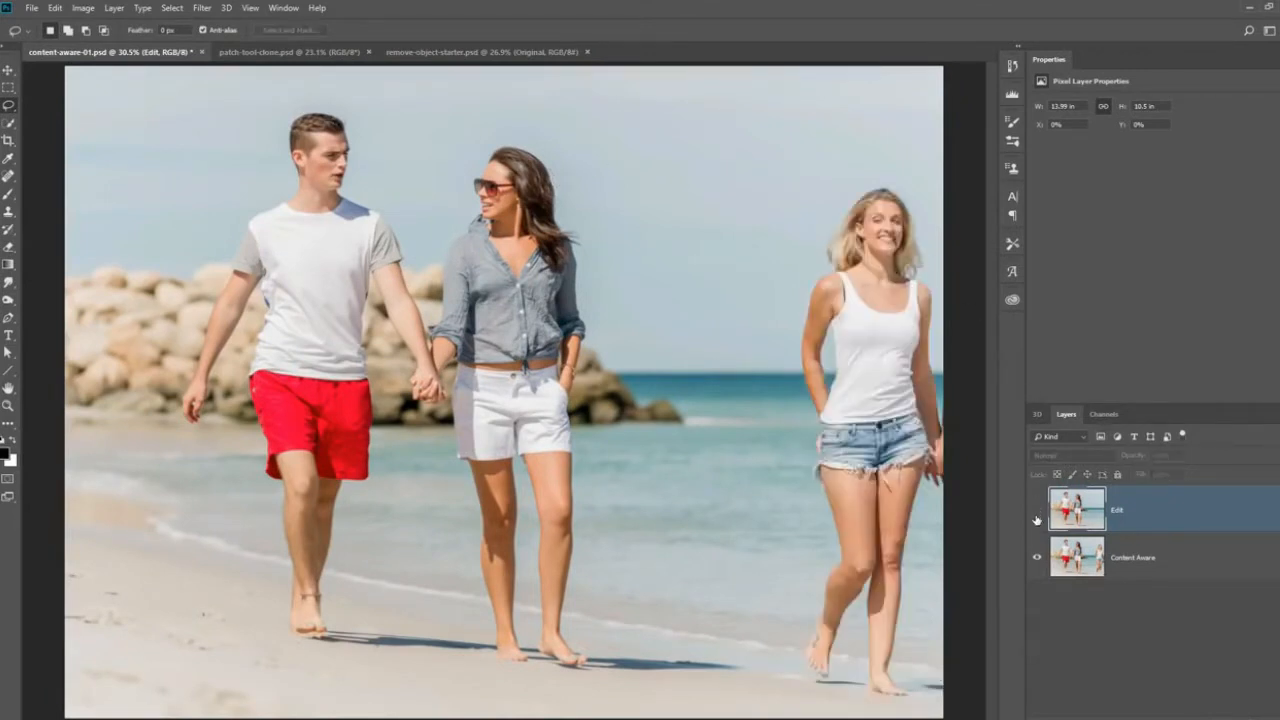
{"action": "left_click", "coordinate": [1037, 517]}
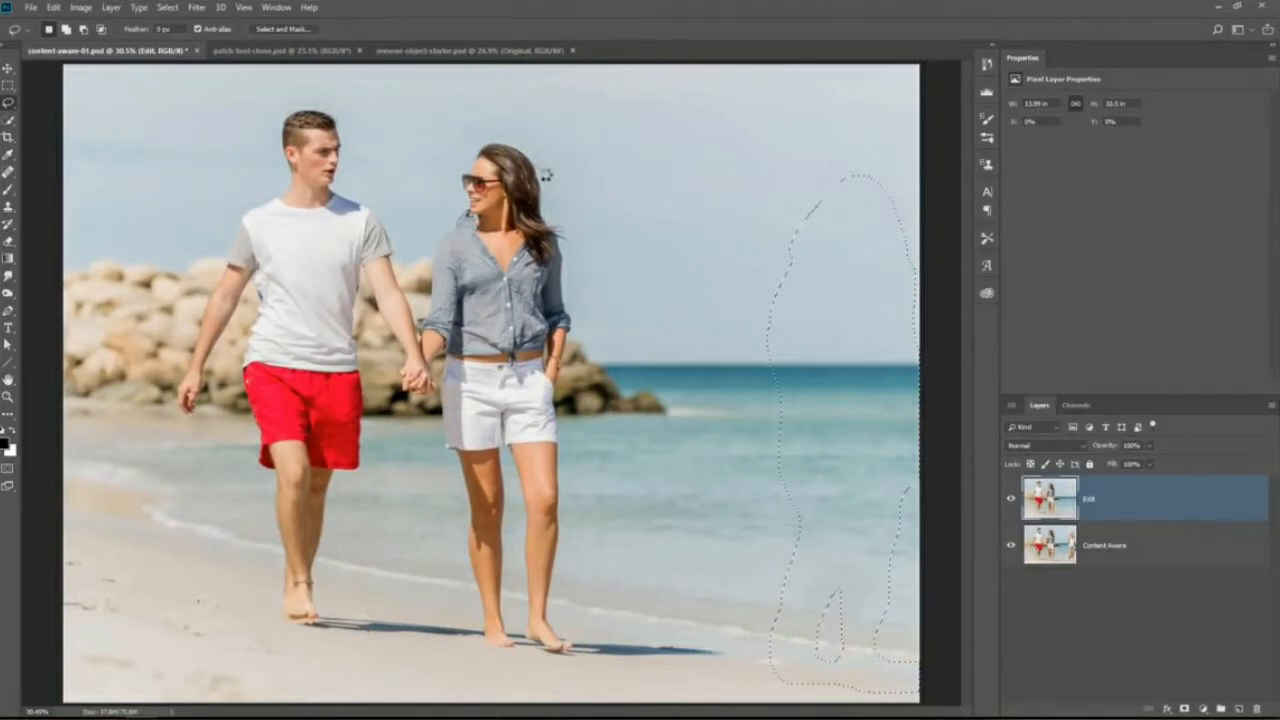
Switch to the patch-tool-clone.psd document to work on the people seated by the canal.
{"action": "left_click", "coordinate": [281, 50]}
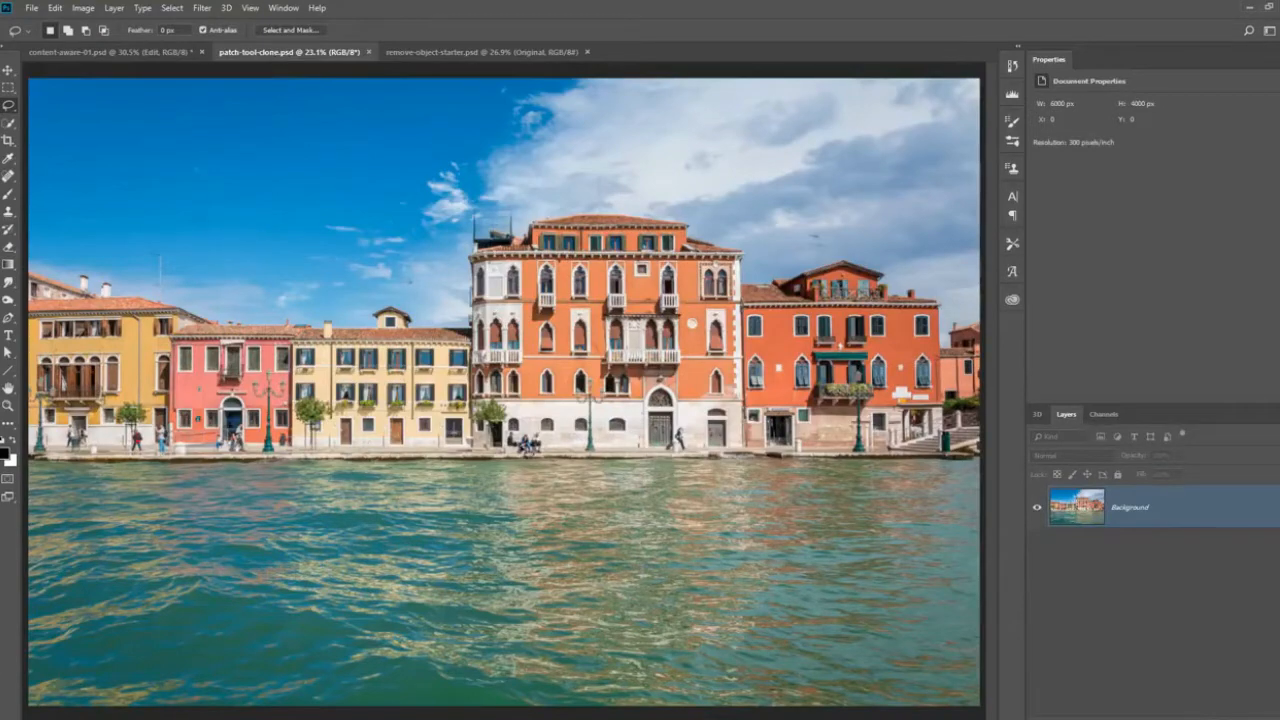
{"action": "scroll", "coordinate": [522, 446], "scroll_direction": "up", "scroll_amount": 10}
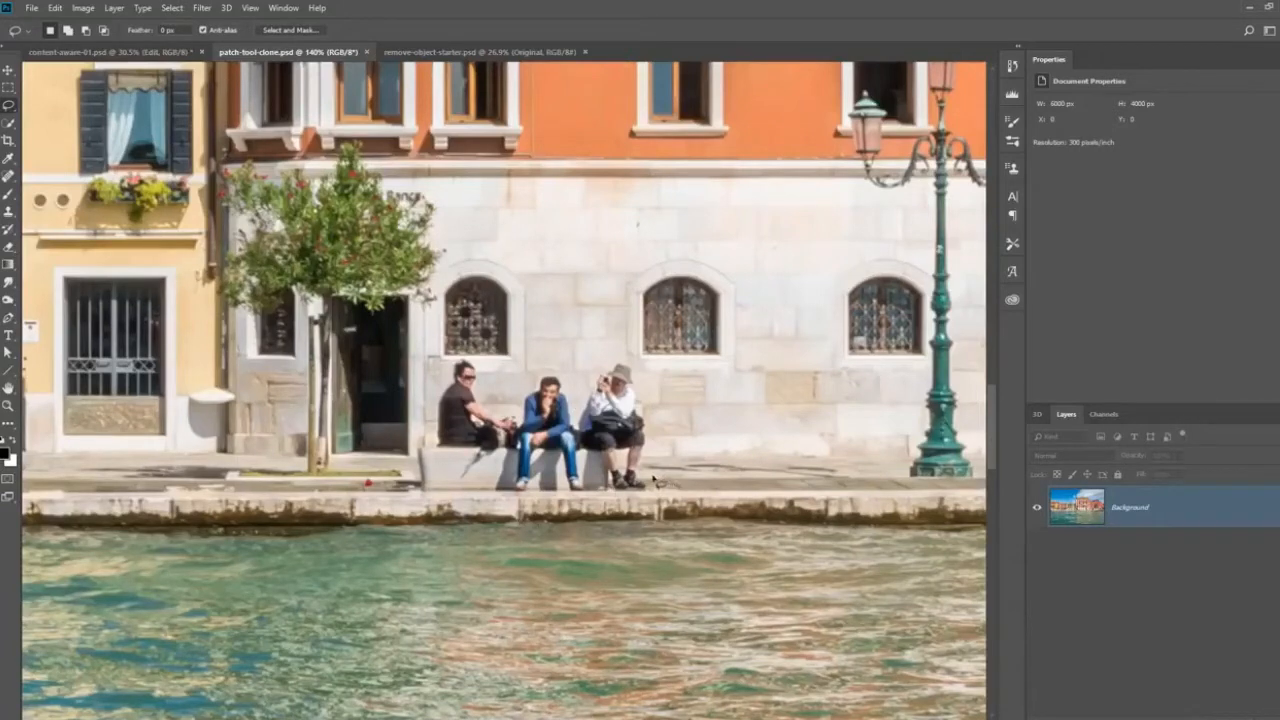
Try removing the three seated people with a lasso selection and a Content-Aware fill, and undo both.
{"action": "mouse_move", "coordinate": [650, 499]}
{"action": "left_mouse_down"}
{"action": "mouse_move", "coordinate": [644, 381]}
{"action": "mouse_move", "coordinate": [629, 363]}
{"action": "mouse_move", "coordinate": [607, 359]}
{"action": "mouse_move", "coordinate": [579, 379]}
{"action": "mouse_move", "coordinate": [455, 361]}
{"action": "mouse_move", "coordinate": [417, 439]}
{"action": "mouse_move", "coordinate": [397, 497]}
{"action": "left_mouse_up"}
{"action": "left_click", "coordinate": [54, 8]}
{"action": "left_click", "coordinate": [66, 220]}
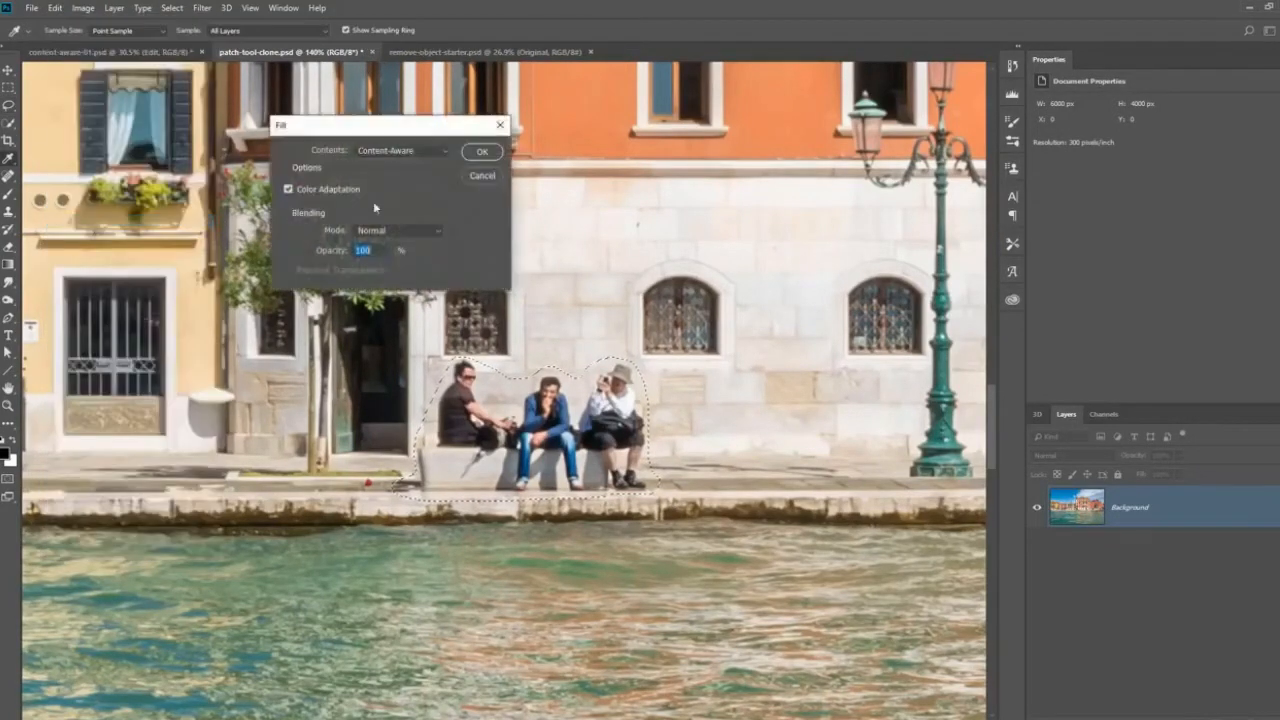
{"action": "left_click", "coordinate": [467, 155]}
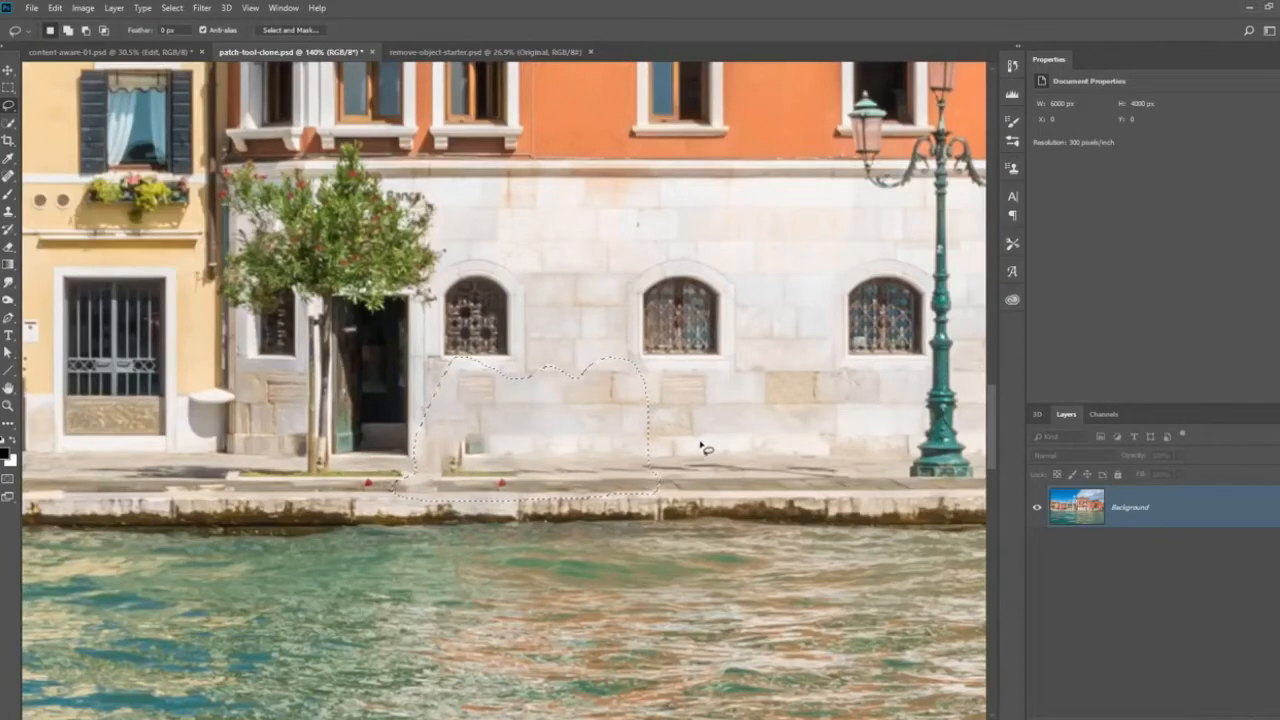
{"action": "key", "text": "ctrl+alt+z"}
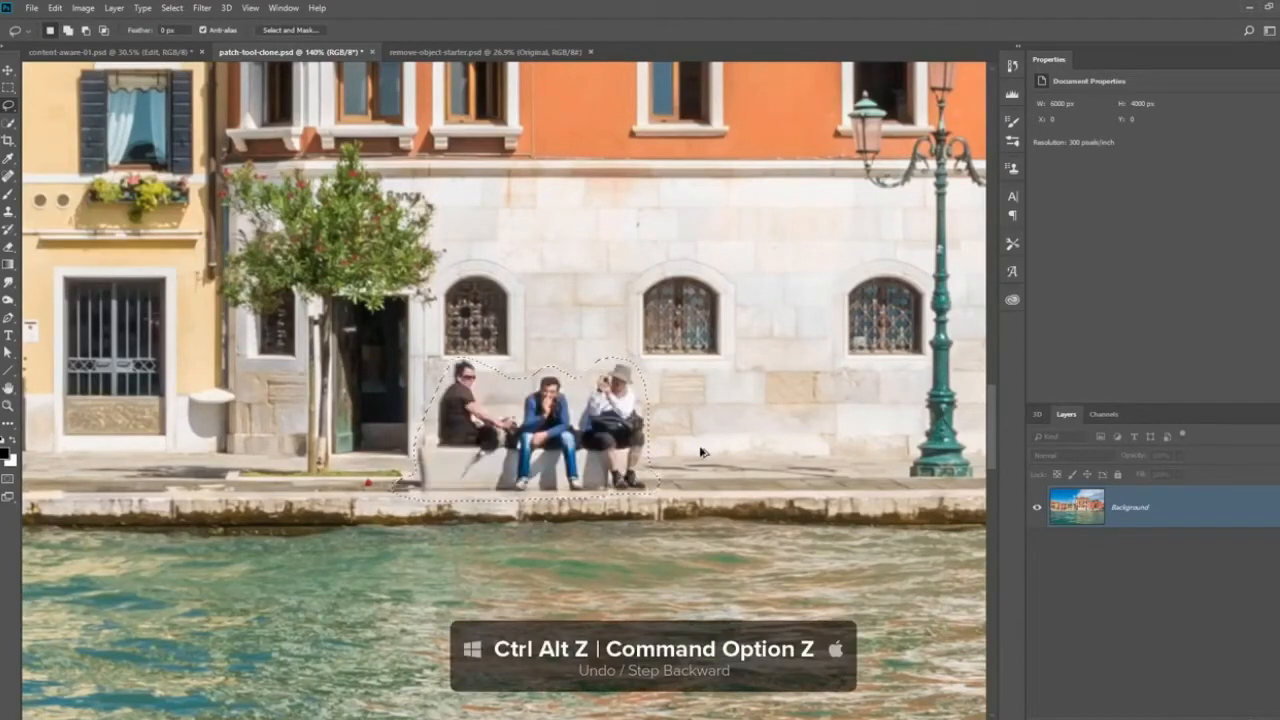
{"action": "key", "text": "ctrl+alt+z"}
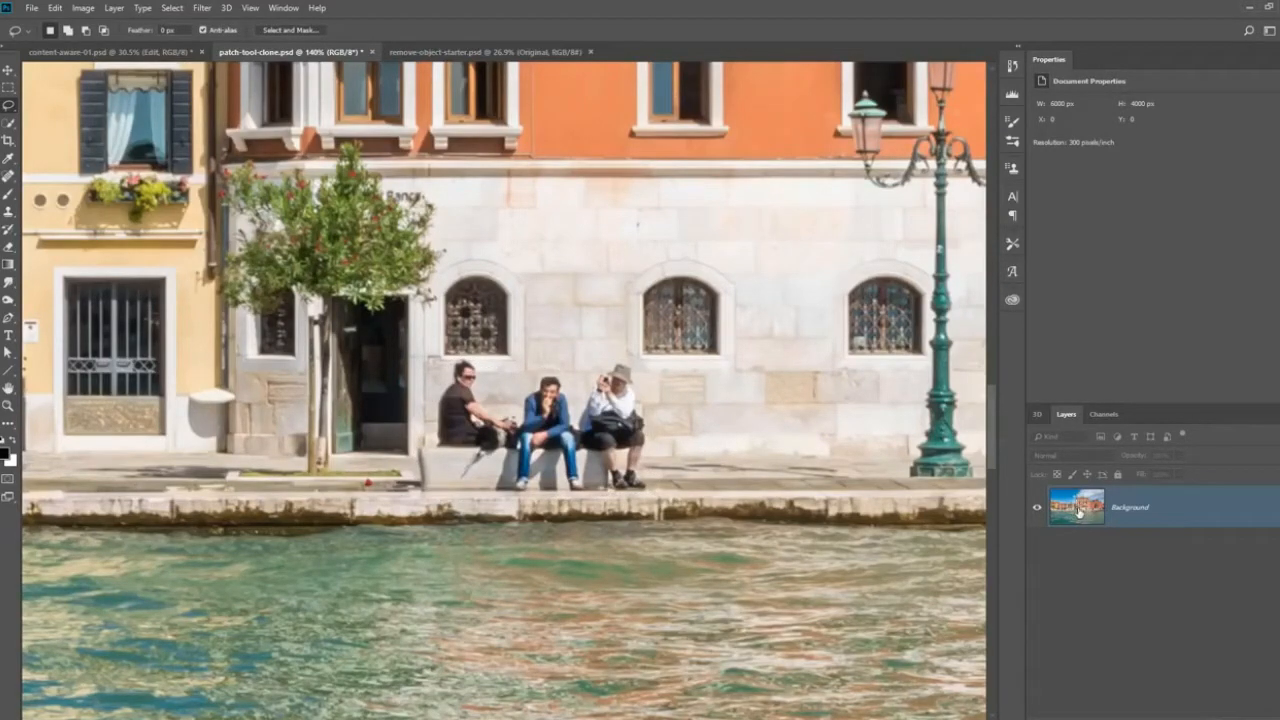
Duplicate the Background layer and outline the three seated people and their bench with the Patch tool.
{"action": "key", "text": "ctrl+j"}
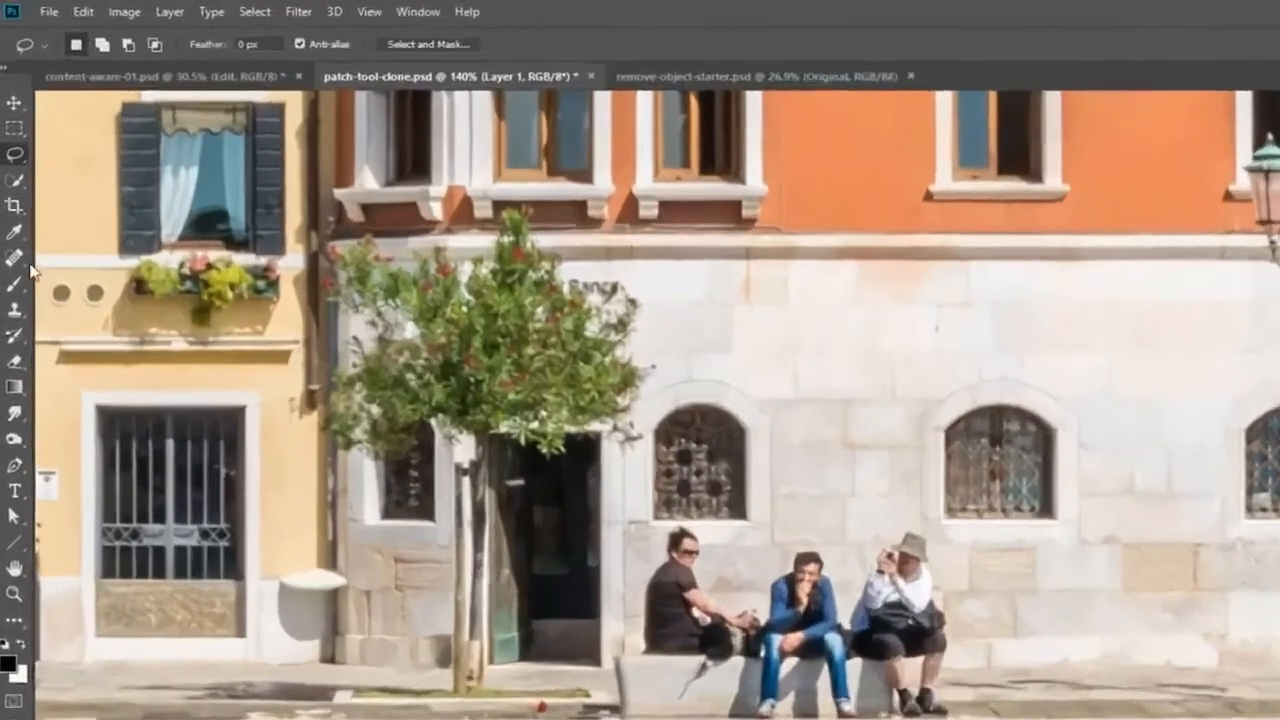
{"action": "left_click", "coordinate": [16, 259]}
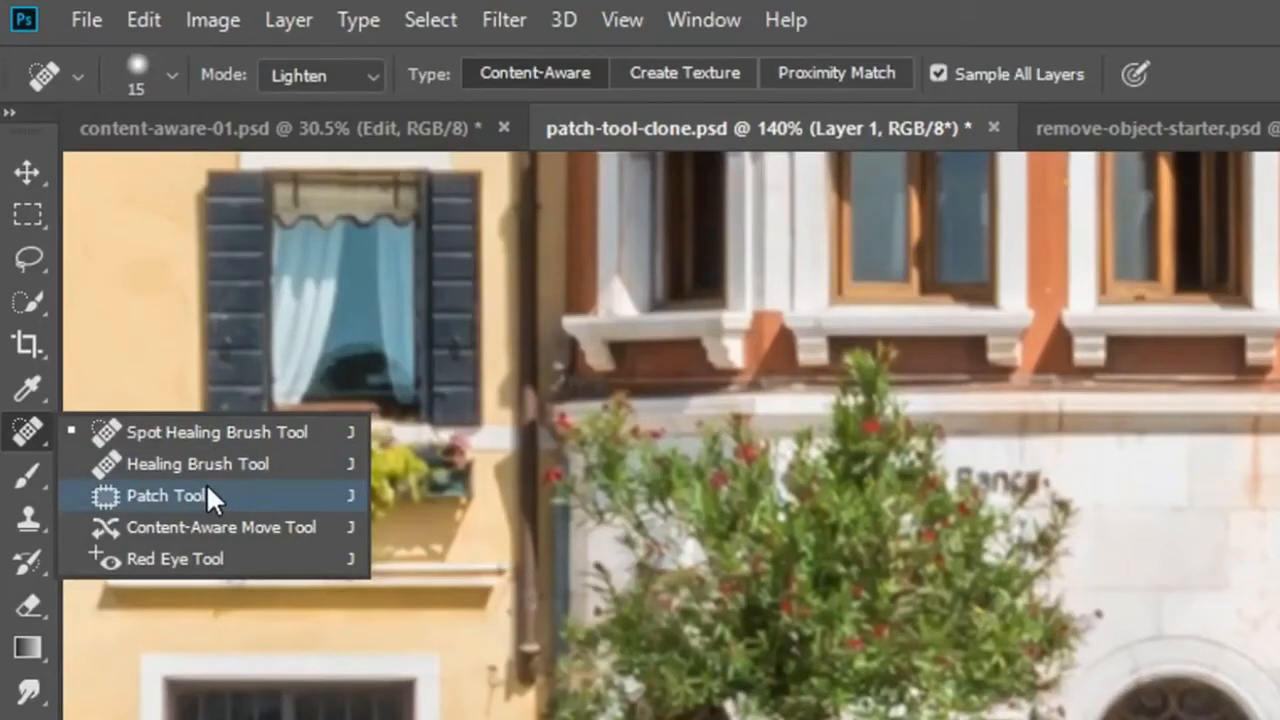
{"action": "left_click", "coordinate": [208, 490]}
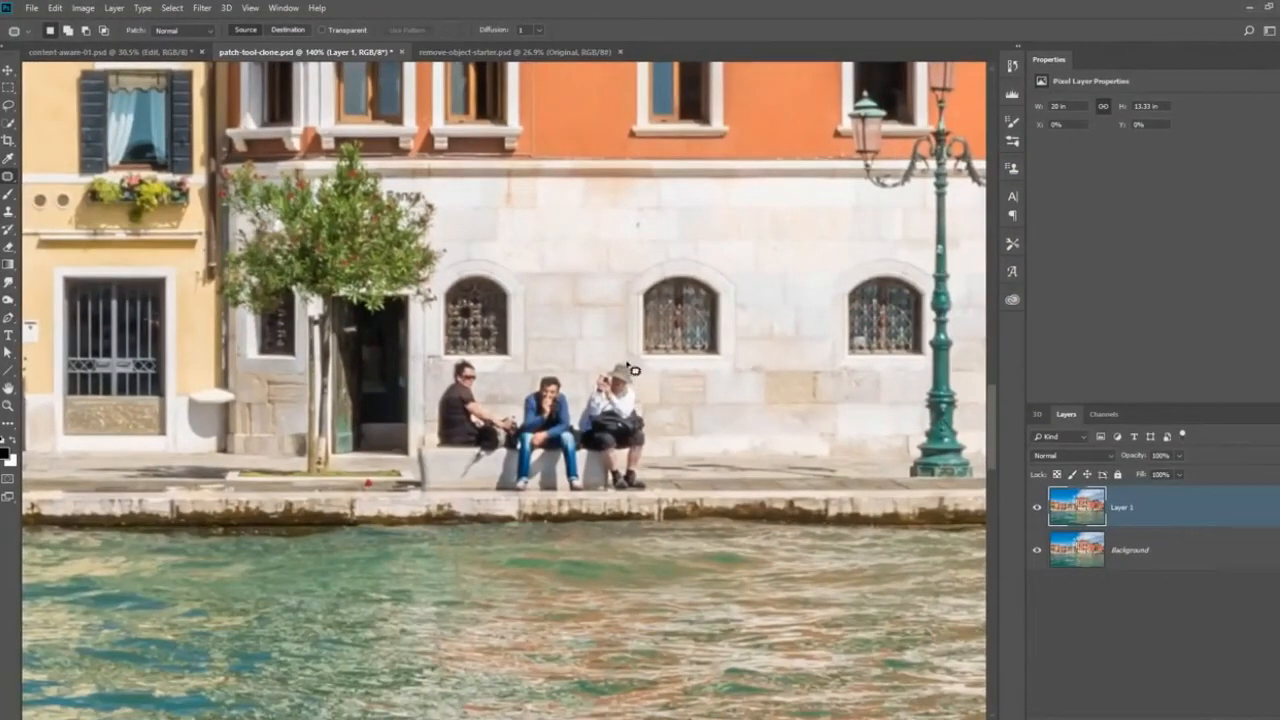
{"action": "mouse_move", "coordinate": [632, 370]}
{"action": "left_mouse_down"}
{"action": "mouse_move", "coordinate": [655, 410]}
{"action": "mouse_move", "coordinate": [650, 496]}
{"action": "mouse_move", "coordinate": [521, 508]}
{"action": "mouse_move", "coordinate": [412, 498]}
{"action": "mouse_move", "coordinate": [440, 383]}
{"action": "mouse_move", "coordinate": [468, 362]}
{"action": "mouse_move", "coordinate": [505, 385]}
{"action": "mouse_move", "coordinate": [632, 367]}
{"action": "left_mouse_up"}
Patch the seated people with the clean wall and pavement between the lamppost and the large door, and deselect.
{"action": "scroll", "coordinate": [650, 403], "scroll_direction": "down", "scroll_amount": 3}
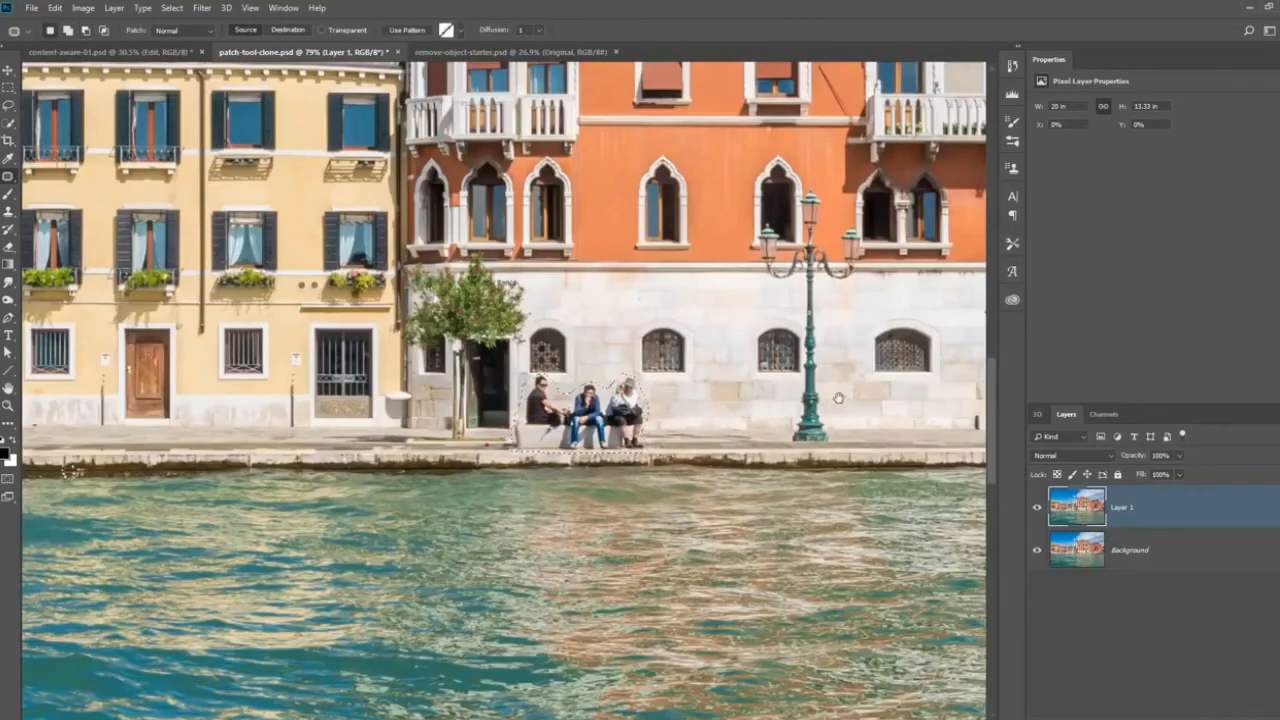
{"action": "scroll", "coordinate": [648, 404], "scroll_direction": "right", "scroll_amount": 5}
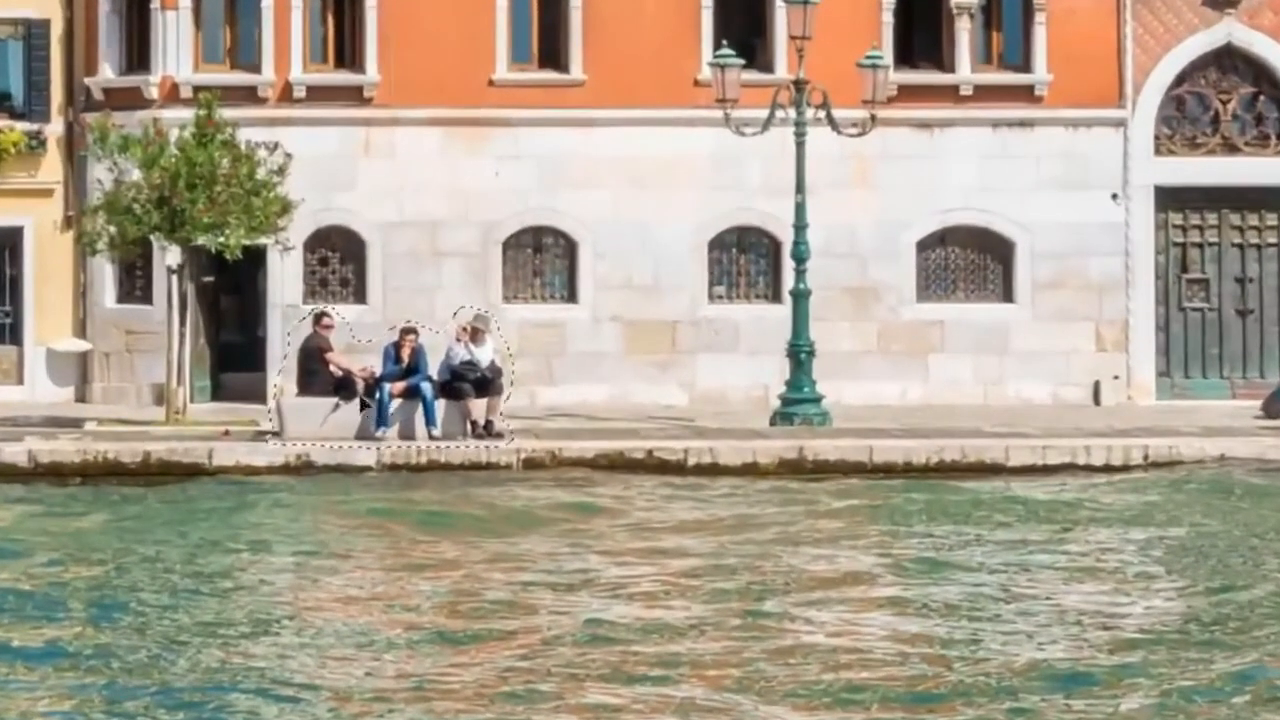
{"action": "left_click_drag", "start_coordinate": [360, 397], "coordinate": [942, 390]}
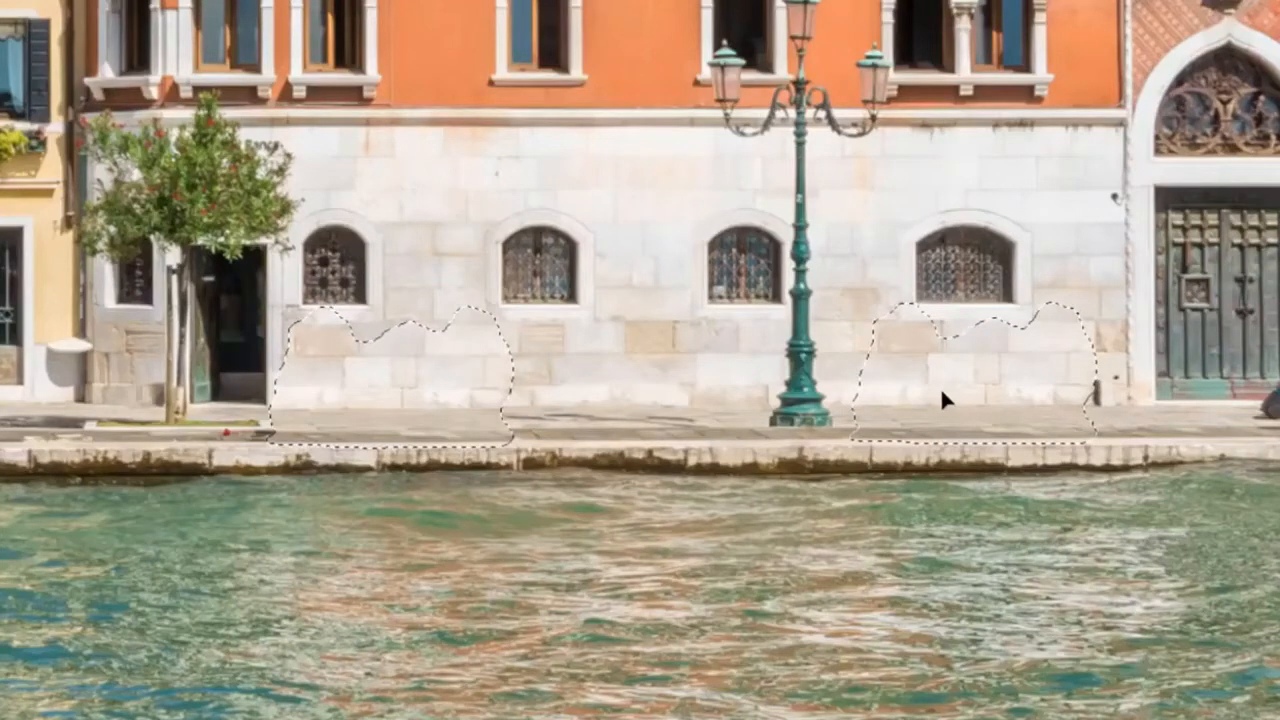
{"action": "left_click_drag", "start_coordinate": [942, 394], "coordinate": [942, 394]}
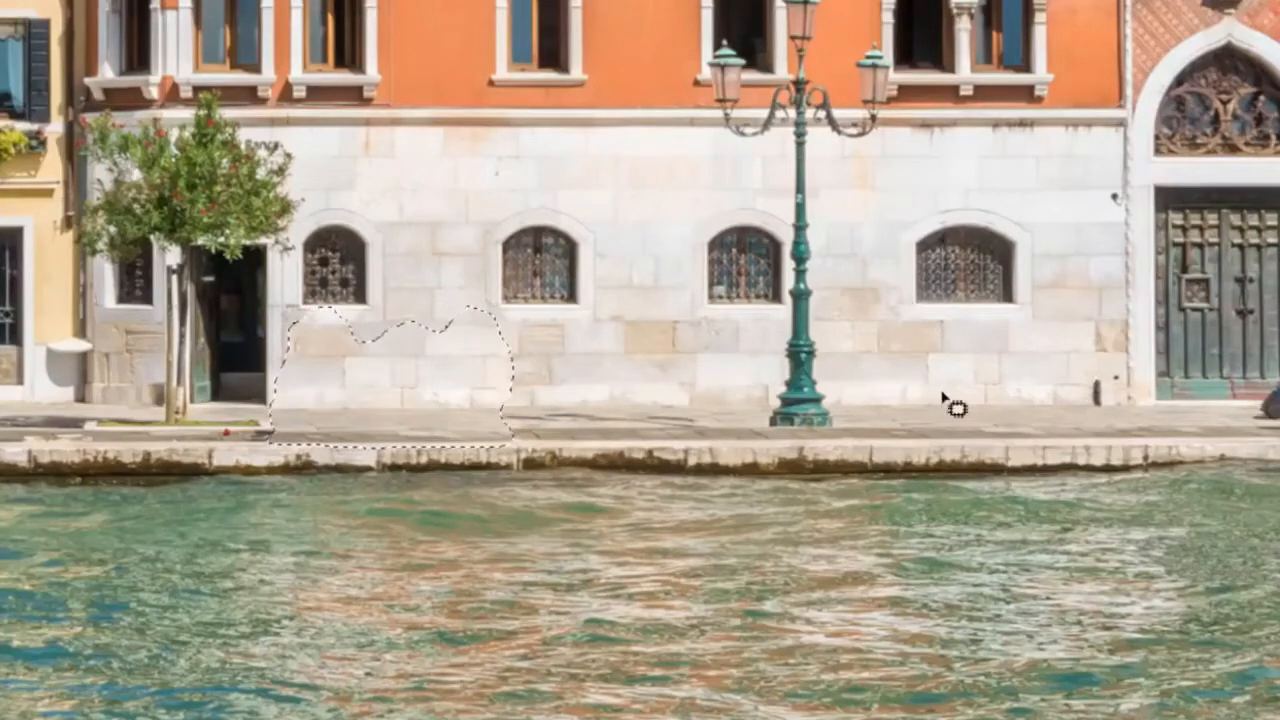
{"action": "key", "text": "ctrl+d"}
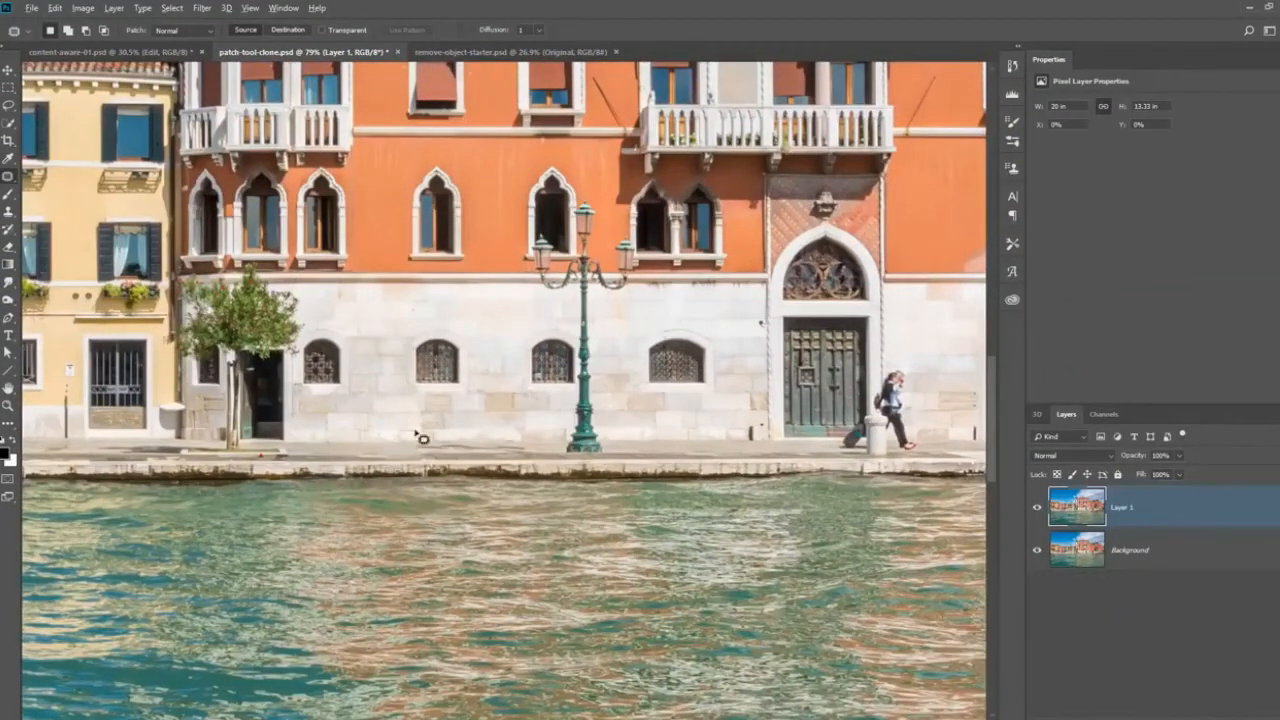
{"action": "scroll", "coordinate": [410, 440], "scroll_direction": "up", "scroll_amount": 2}
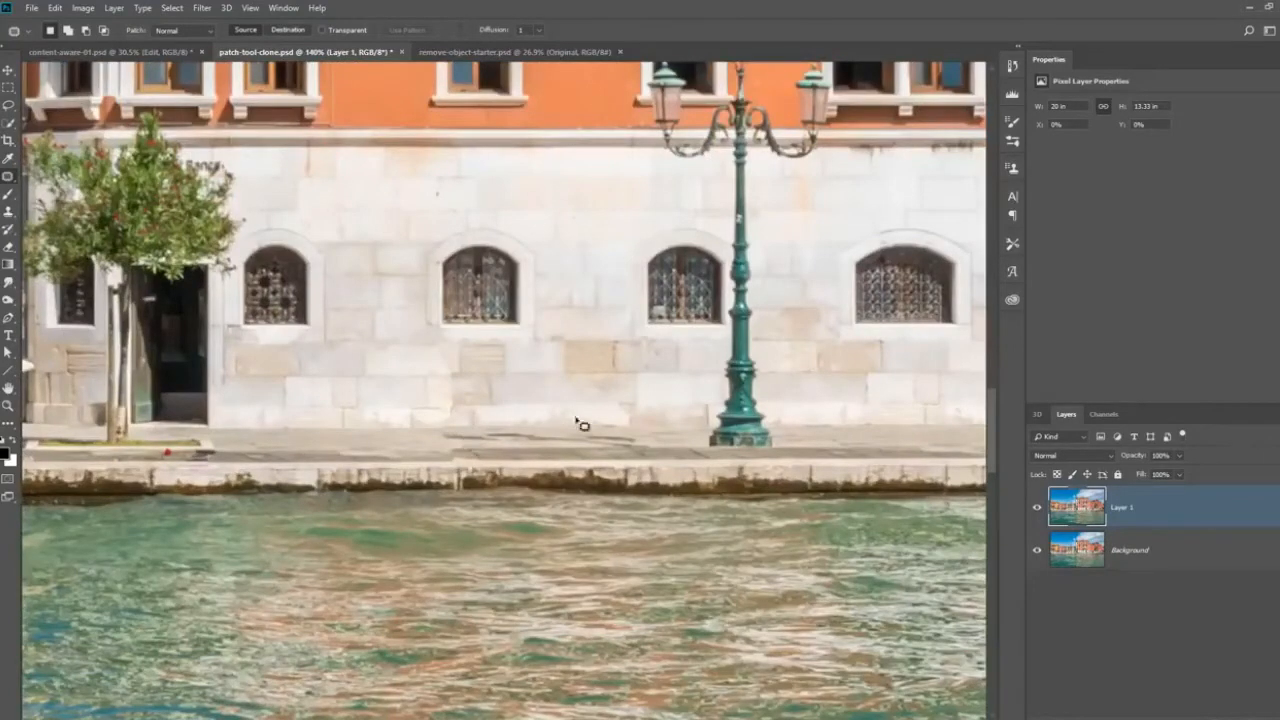
{"action": "left_click_drag", "start_coordinate": [574, 423], "coordinate": [449, 423]}
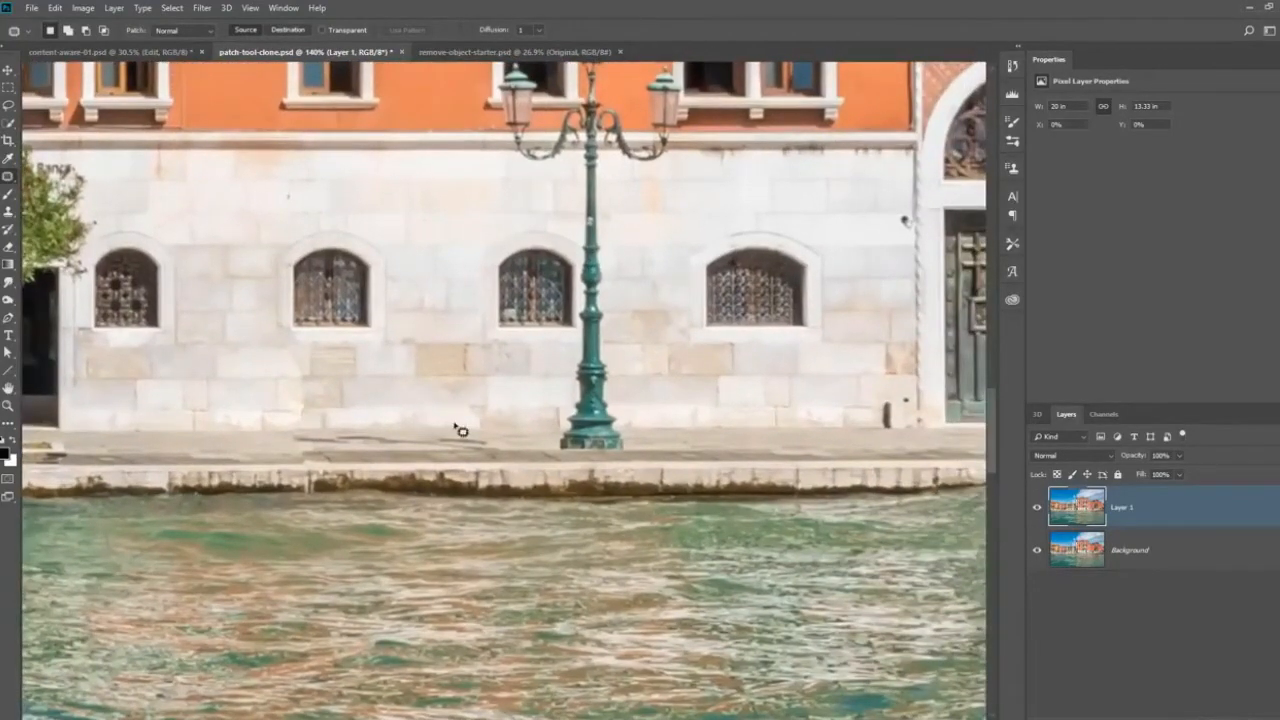
Undo the patch, patch the three seated people again with the clean wall and pavement between lamppost and large door, and deselect.
{"action": "key", "text": "ctrl+alt+z"}
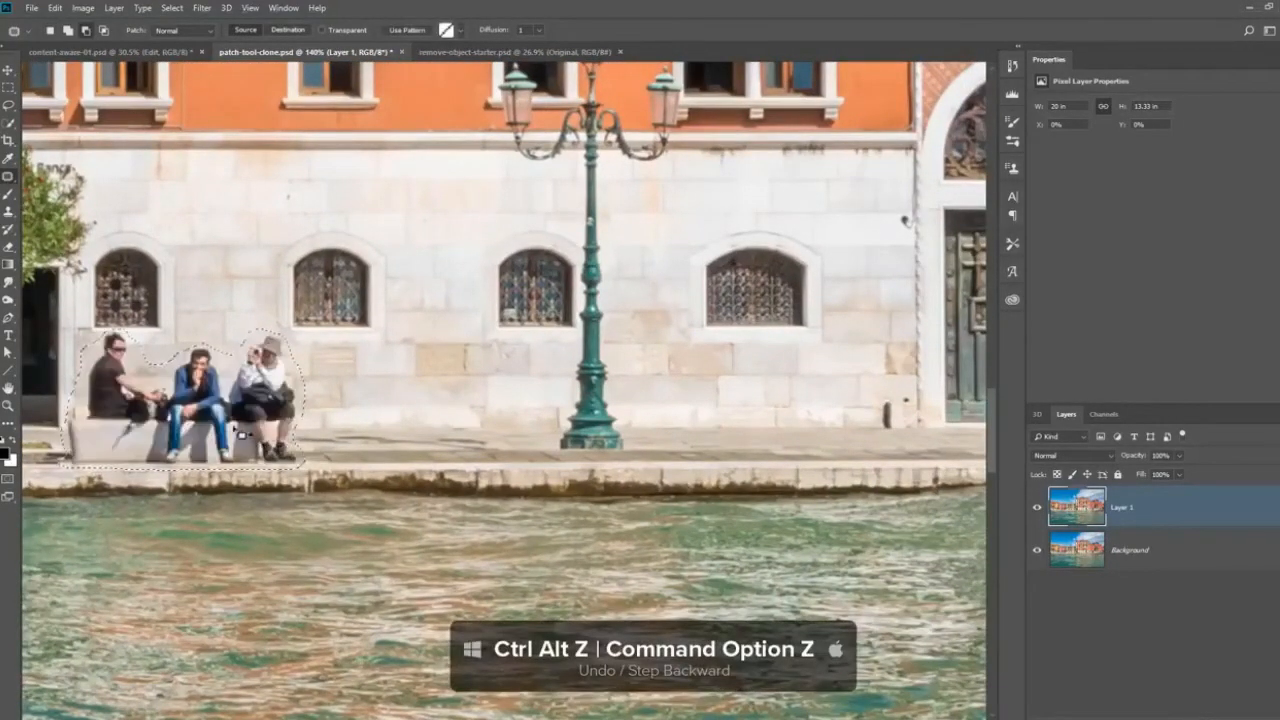
{"action": "left_click_drag", "start_coordinate": [241, 434], "coordinate": [824, 430]}
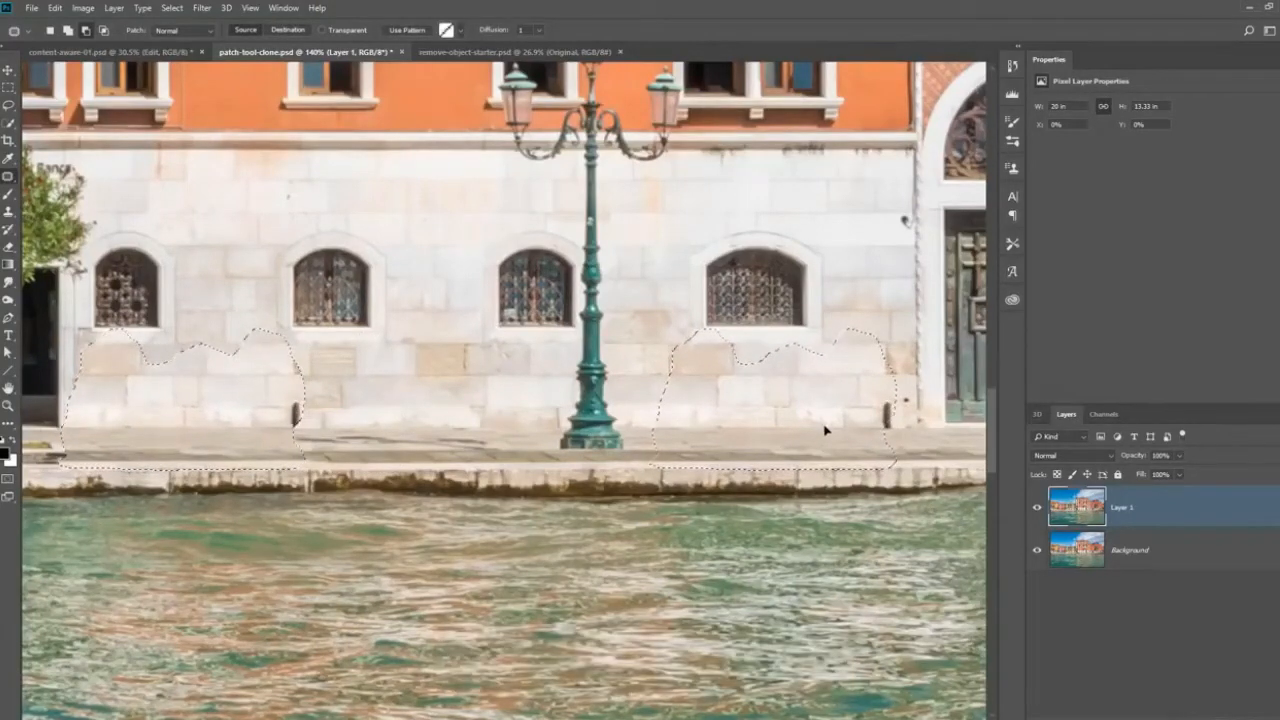
{"action": "key", "text": "ctrl+d"}
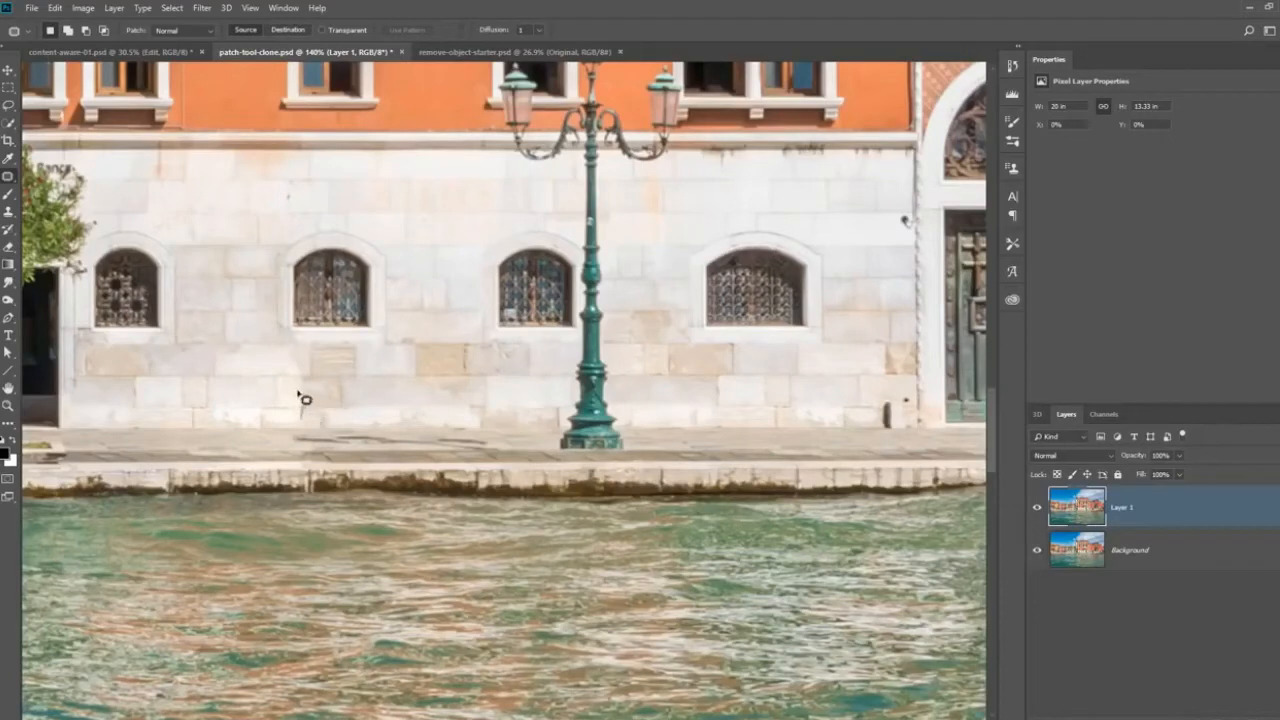
Patch out the leftover dark mark at the wall's base, deselect, and compare the whole image with and without Layer 1.
{"action": "mouse_move", "coordinate": [296, 433]}
{"action": "left_mouse_down"}
{"action": "mouse_move", "coordinate": [314, 405]}
{"action": "mouse_move", "coordinate": [298, 392]}
{"action": "left_mouse_up"}
{"action": "key", "text": "ctrl+d"}
{"action": "double_click", "coordinate": [9, 389]}
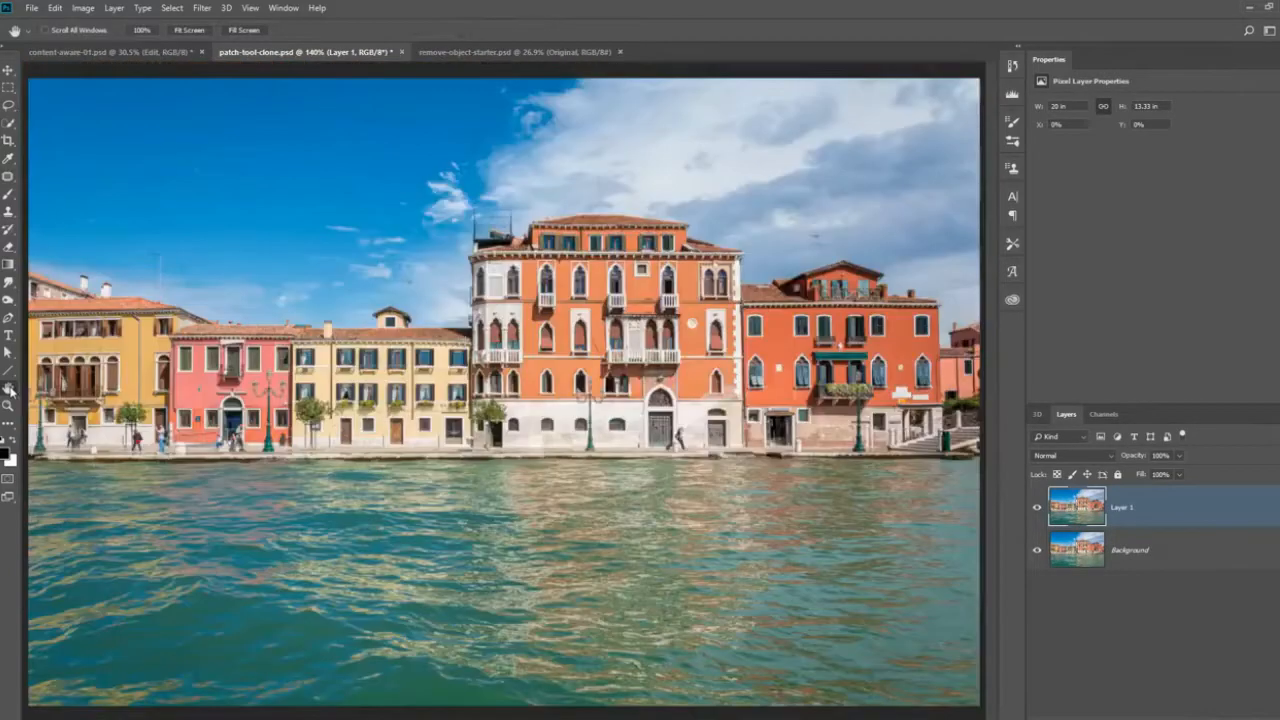
{"action": "left_click", "coordinate": [1036, 509]}
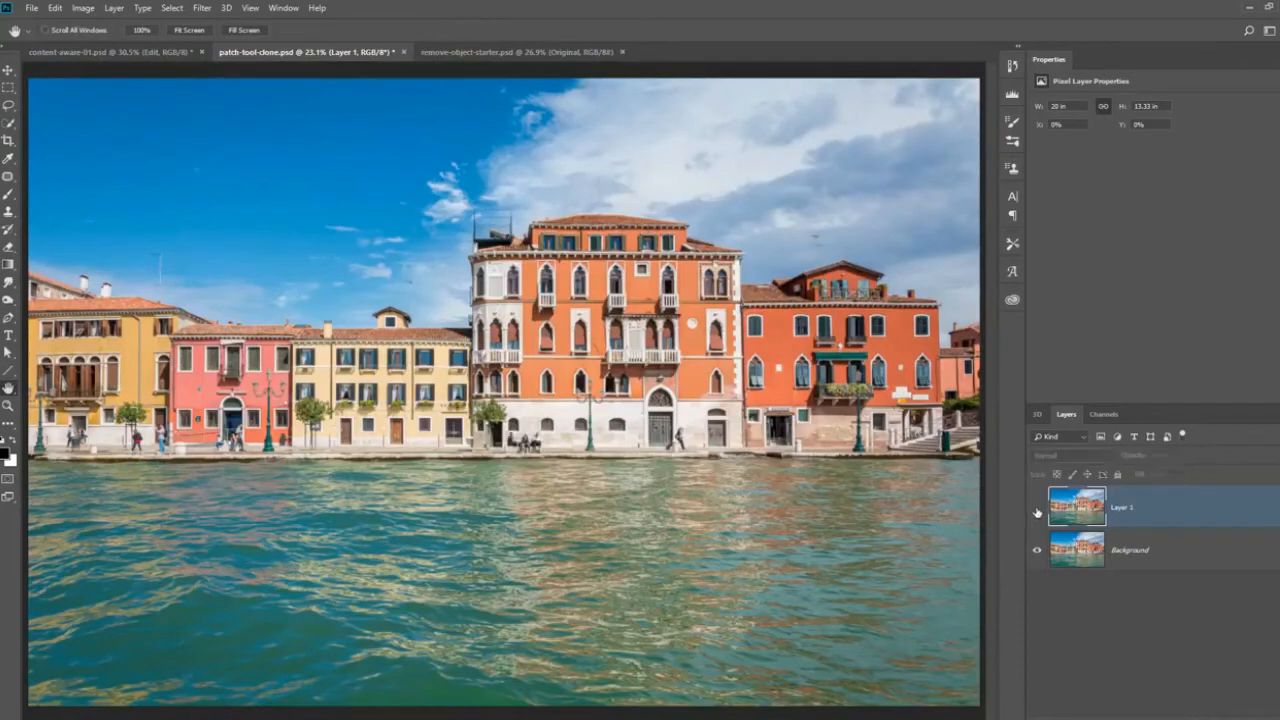
{"action": "left_click", "coordinate": [1036, 509]}
{"action": "left_click", "coordinate": [1036, 509]}
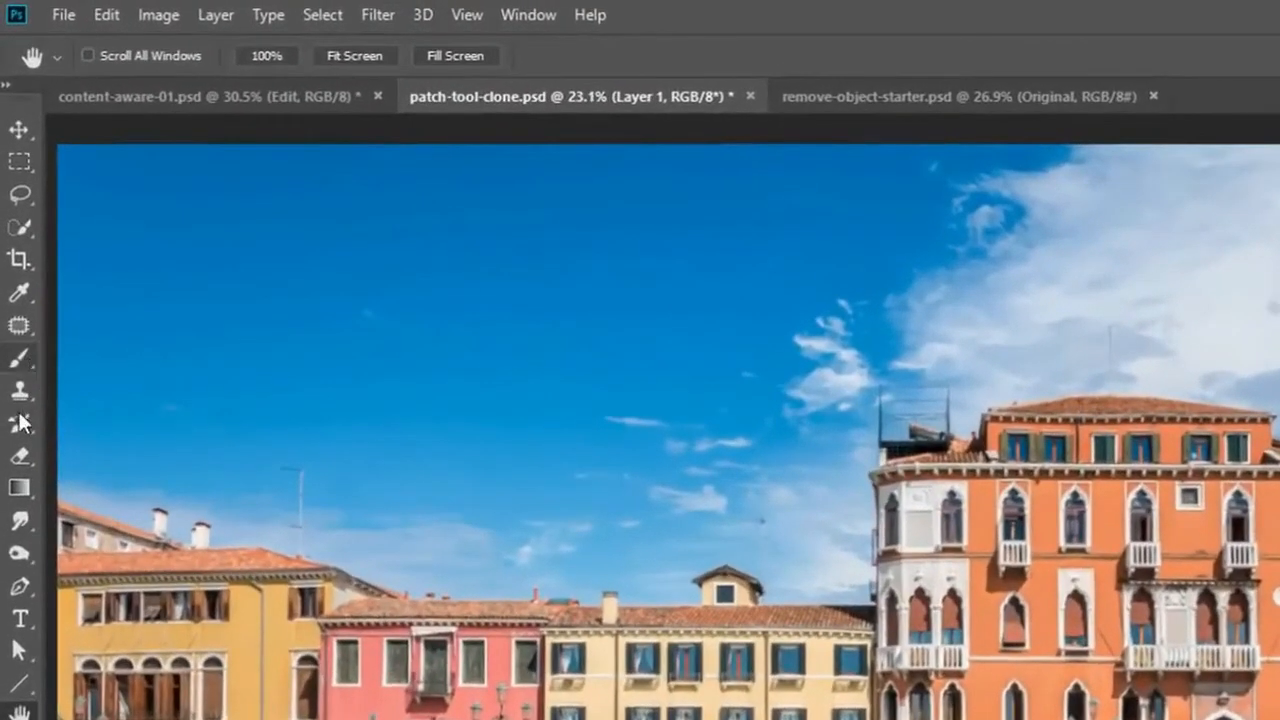
Set up the Clone Stamp tool with Current & Below sampling on a new empty layer above Layer 1, with Layer 1 visible.
{"action": "left_click_drag", "start_coordinate": [20, 390], "coordinate": [83, 390]}
{"action": "left_click", "coordinate": [84, 388]}
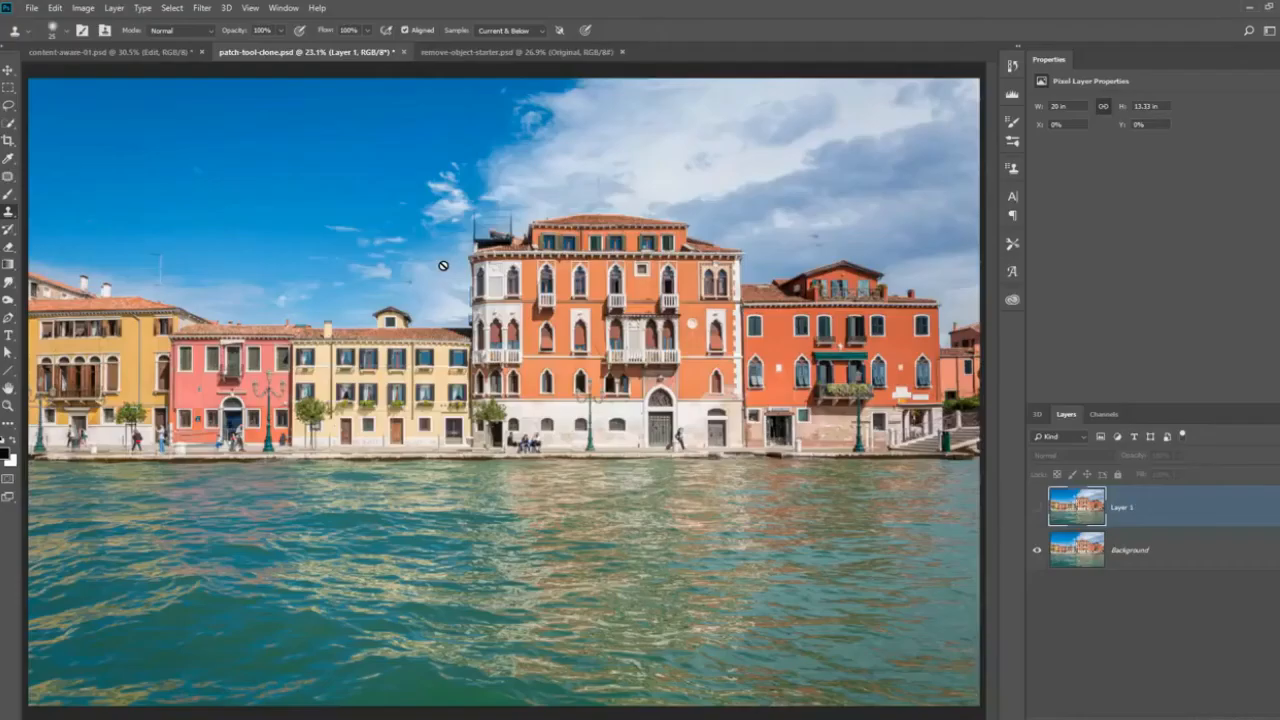
{"action": "scroll", "coordinate": [592, 434], "scroll_direction": "up", "scroll_amount": 6}
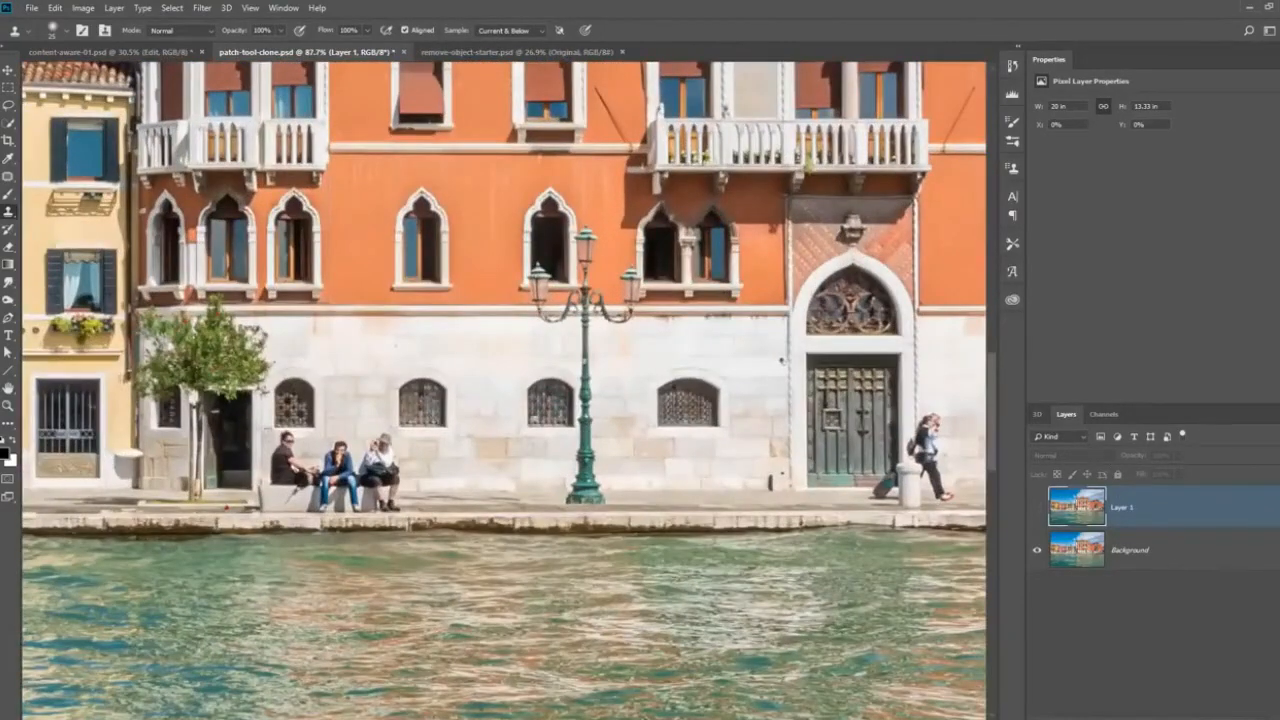
{"action": "left_click", "coordinate": [1198, 717]}
{"action": "left_click", "coordinate": [1038, 551]}
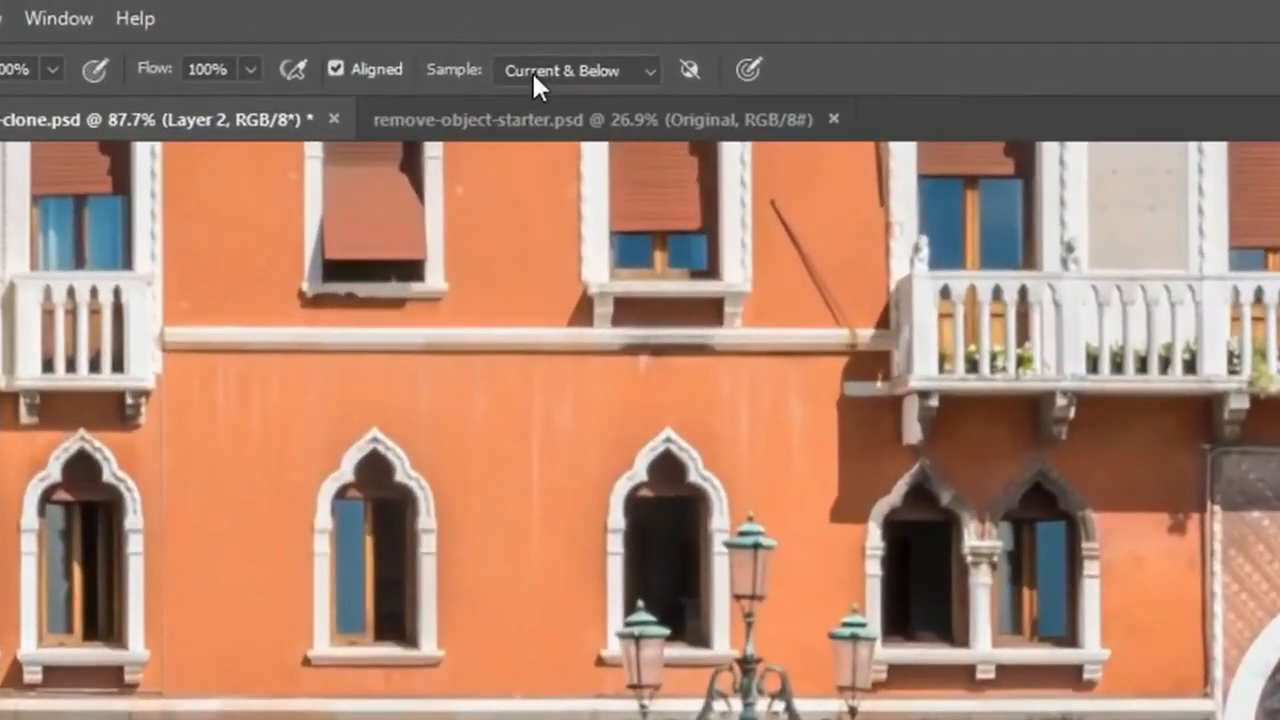
{"action": "left_click", "coordinate": [490, 30]}
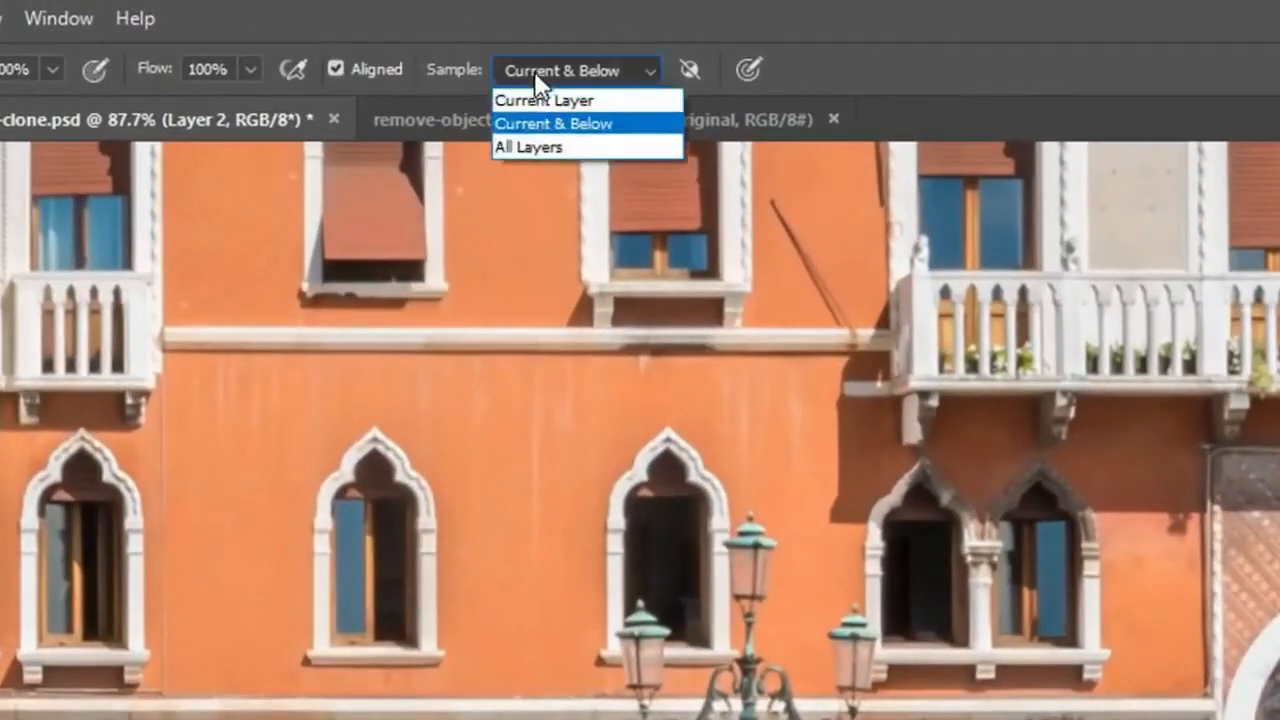
{"action": "left_click", "coordinate": [594, 138]}
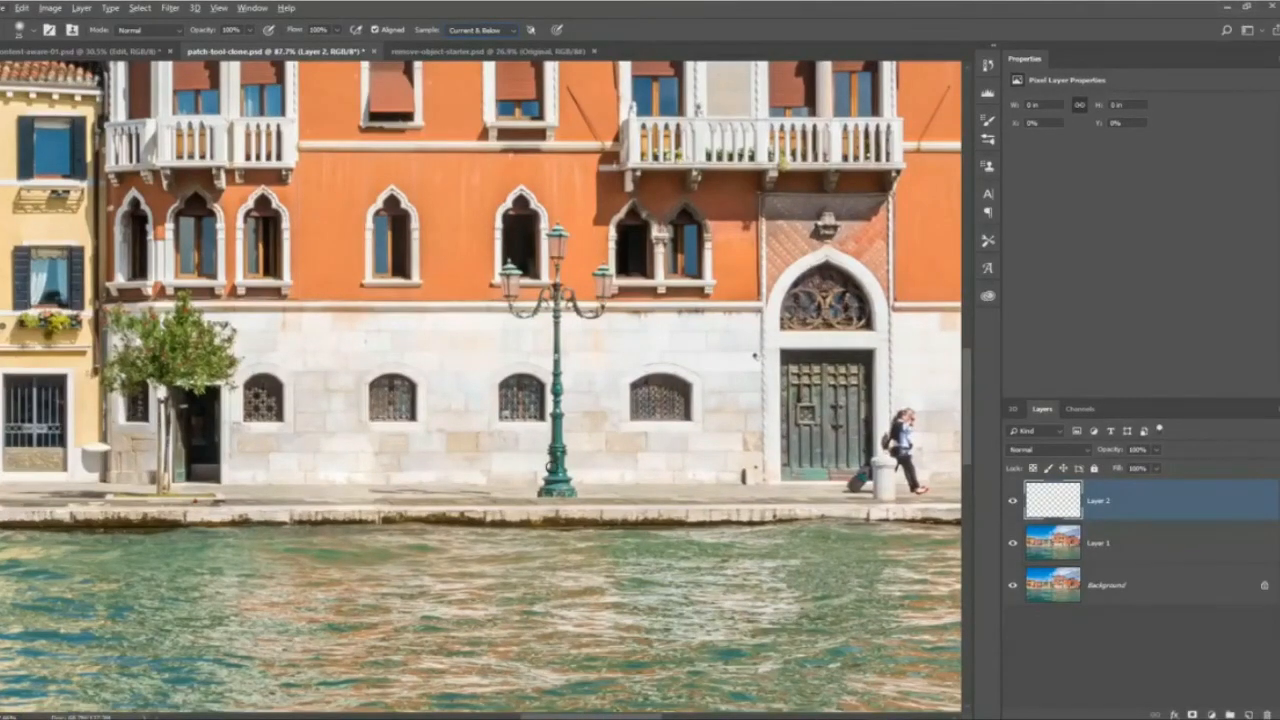
Enlarge the clone brush and clone the white wall beside the nearby arched window over the lamppost's pole, from pavement to scrolled arms.
{"action": "key", "text": "bracketright"}
{"action": "key", "text": "bracketright"}
{"action": "key", "text": "bracketright"}
{"action": "key", "text": "bracketright"}
{"action": "key", "text": "bracketright"}
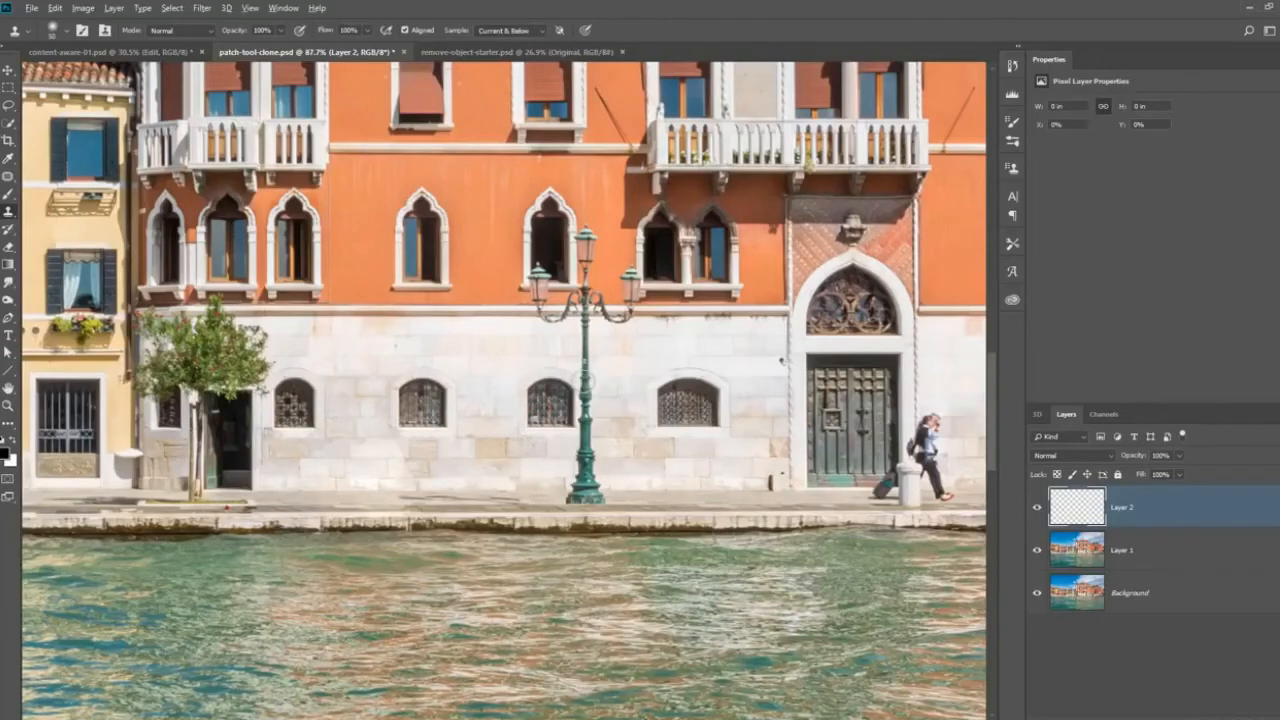
{"action": "scroll", "coordinate": [584, 381], "scroll_direction": "up", "scroll_amount": 9}
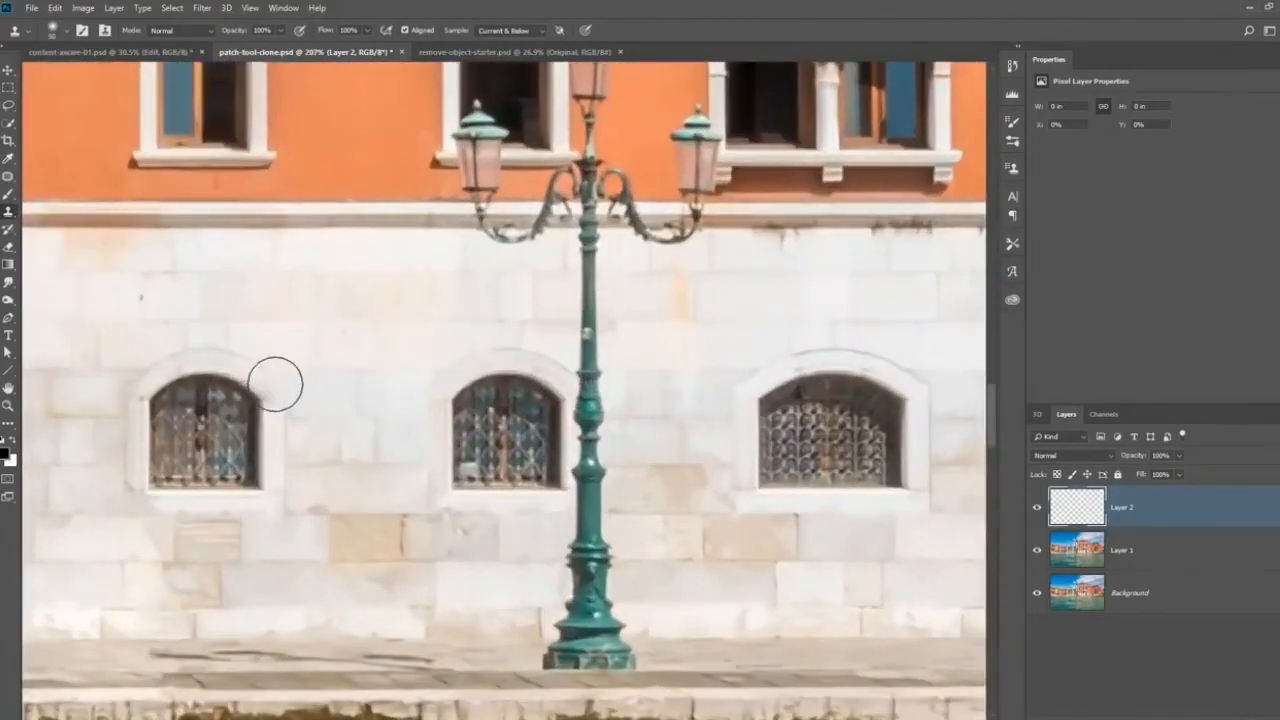
{"action": "left_click", "coordinate": [278, 383], "text": "alt"}
{"action": "left_click", "coordinate": [586, 382]}
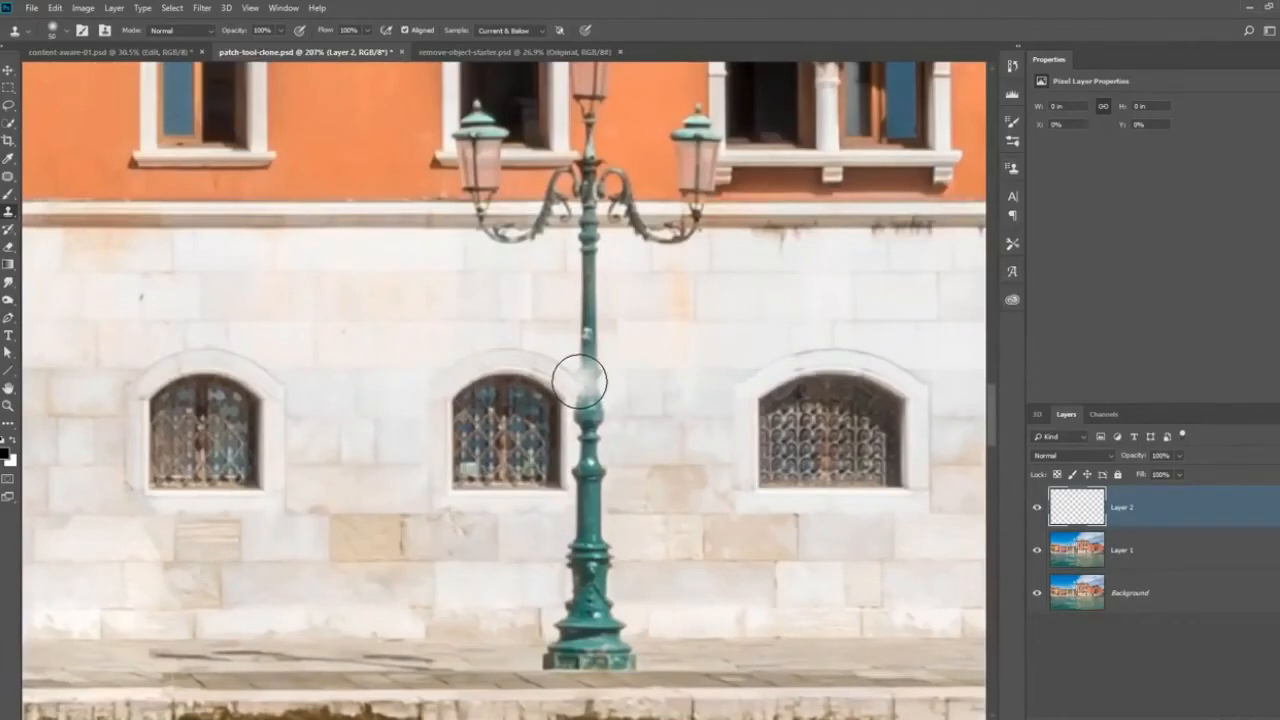
{"action": "mouse_move", "coordinate": [579, 381]}
{"action": "left_mouse_down"}
{"action": "mouse_move", "coordinate": [595, 485]}
{"action": "mouse_move", "coordinate": [580, 565]}
{"action": "mouse_move", "coordinate": [598, 566]}
{"action": "mouse_move", "coordinate": [583, 583]}
{"action": "mouse_move", "coordinate": [606, 601]}
{"action": "mouse_move", "coordinate": [582, 608]}
{"action": "mouse_move", "coordinate": [614, 615]}
{"action": "mouse_move", "coordinate": [590, 631]}
{"action": "mouse_move", "coordinate": [609, 642]}
{"action": "mouse_move", "coordinate": [556, 651]}
{"action": "mouse_move", "coordinate": [630, 649]}
{"action": "mouse_move", "coordinate": [551, 651]}
{"action": "left_mouse_up"}
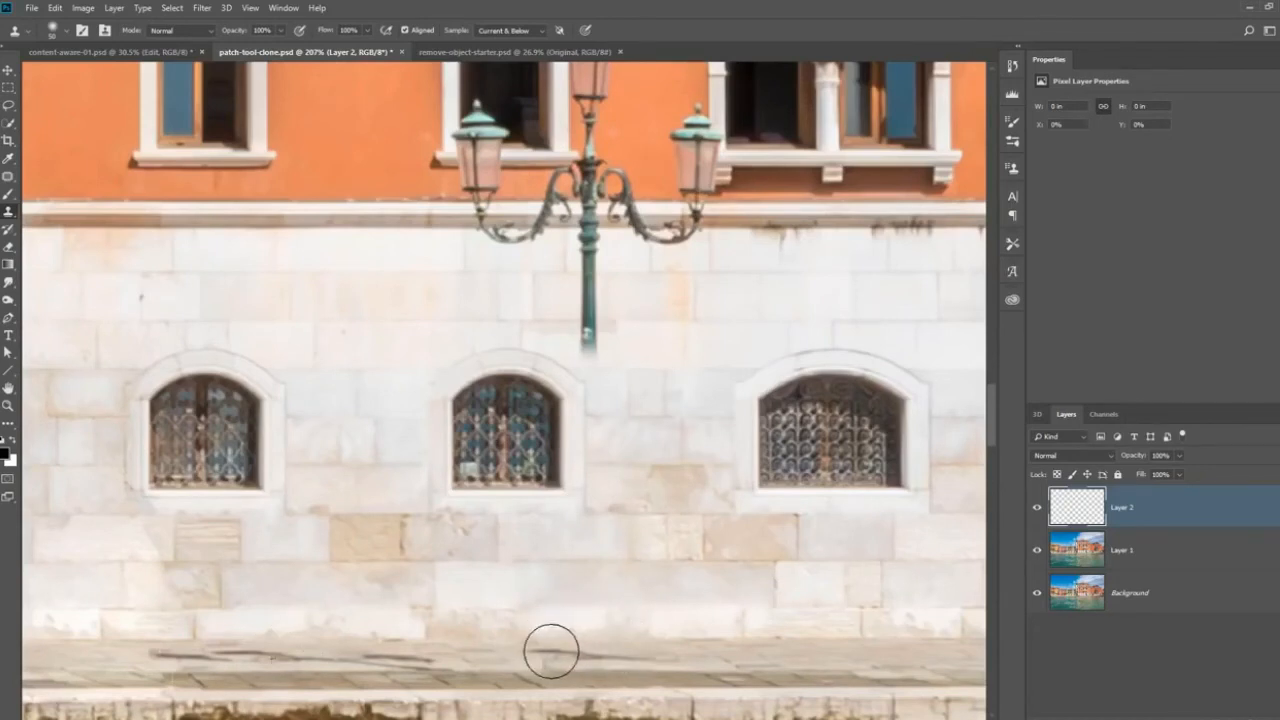
{"action": "mouse_move", "coordinate": [597, 340]}
{"action": "left_mouse_down"}
{"action": "mouse_move", "coordinate": [585, 341]}
{"action": "mouse_move", "coordinate": [603, 311]}
{"action": "mouse_move", "coordinate": [585, 266]}
{"action": "mouse_move", "coordinate": [597, 270]}
{"action": "left_mouse_up"}
Clone the clean ledge over the lamppost's scrolled arms, and the plain orange wall over its centre lantern.
{"action": "key", "text": "space"}
{"action": "left_click_drag", "start_coordinate": [485, 303], "coordinate": [609, 473]}
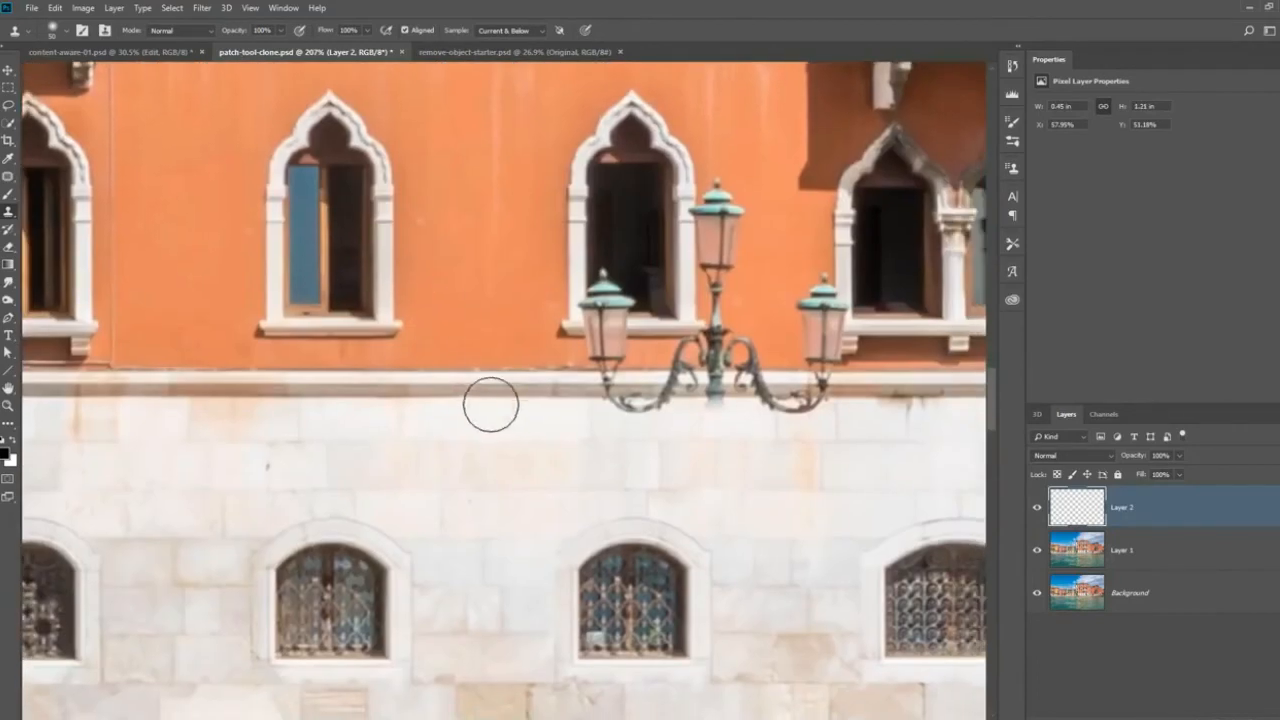
{"action": "key", "text": "alt"}
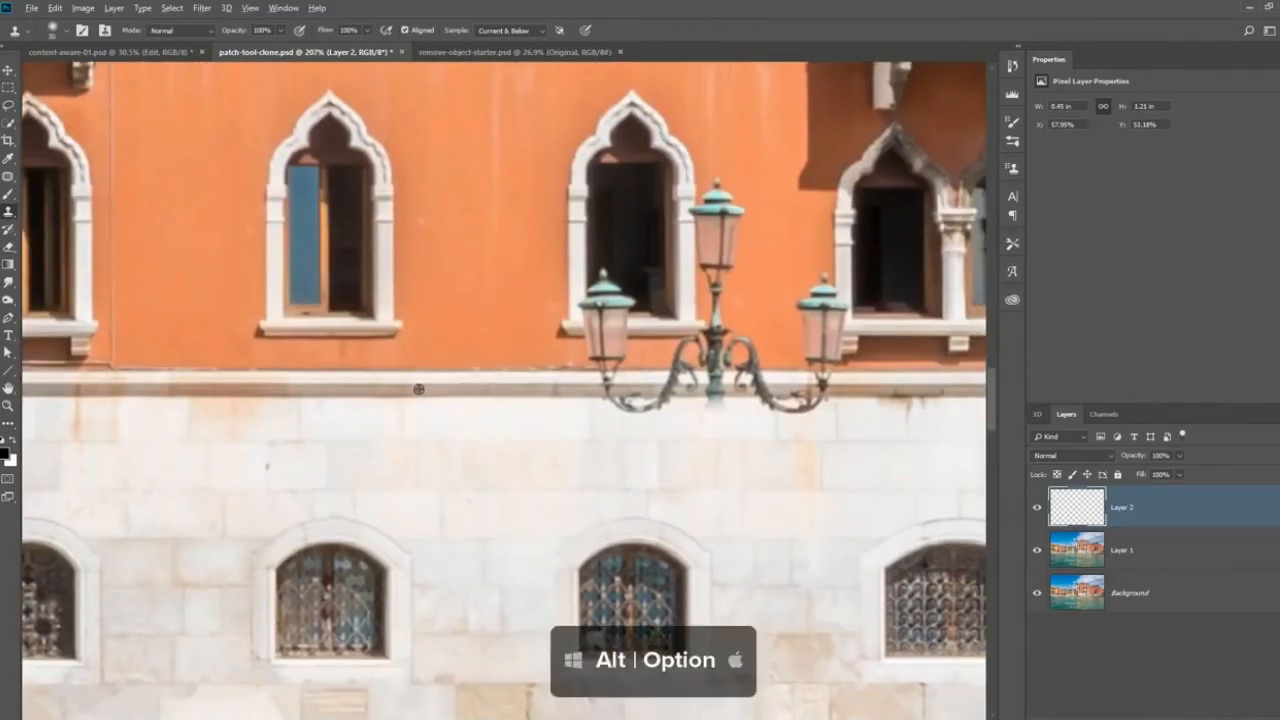
{"action": "left_click", "coordinate": [410, 384], "text": "alt"}
{"action": "mouse_move", "coordinate": [613, 384]}
{"action": "left_mouse_down"}
{"action": "mouse_move", "coordinate": [803, 392]}
{"action": "mouse_move", "coordinate": [811, 380]}
{"action": "mouse_move", "coordinate": [806, 391]}
{"action": "mouse_move", "coordinate": [603, 362]}
{"action": "mouse_move", "coordinate": [738, 361]}
{"action": "mouse_move", "coordinate": [720, 357]}
{"action": "mouse_move", "coordinate": [743, 343]}
{"action": "left_mouse_up"}
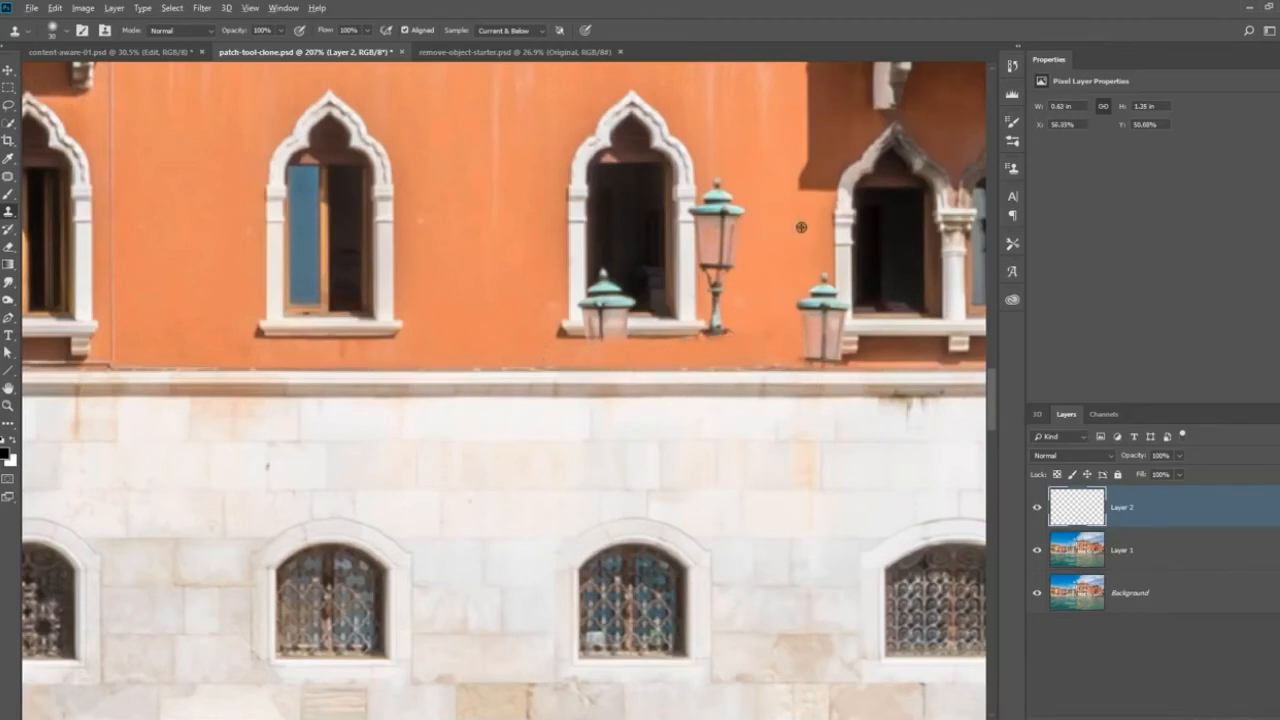
{"action": "left_click", "coordinate": [801, 227], "text": "alt"}
{"action": "mouse_move", "coordinate": [730, 205]}
{"action": "left_mouse_down"}
{"action": "mouse_move", "coordinate": [717, 206]}
{"action": "mouse_move", "coordinate": [712, 245]}
{"action": "mouse_move", "coordinate": [722, 274]}
{"action": "mouse_move", "coordinate": [759, 243]}
{"action": "mouse_move", "coordinate": [740, 291]}
{"action": "mouse_move", "coordinate": [772, 262]}
{"action": "left_mouse_up"}
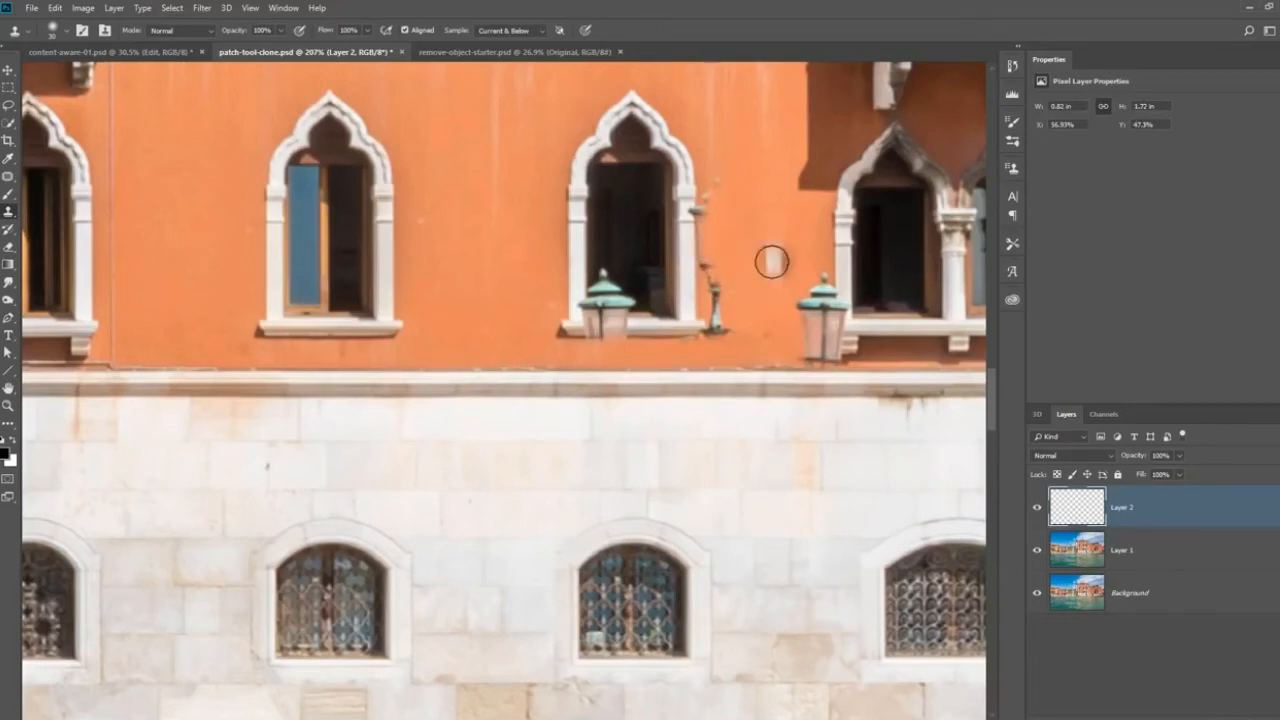
Compare the building with and without the cloned Layer 2, both close up and in the whole image.
{"action": "scroll", "coordinate": [736, 270], "scroll_direction": "down", "scroll_amount": 1}
{"action": "left_click", "coordinate": [1036, 508]}
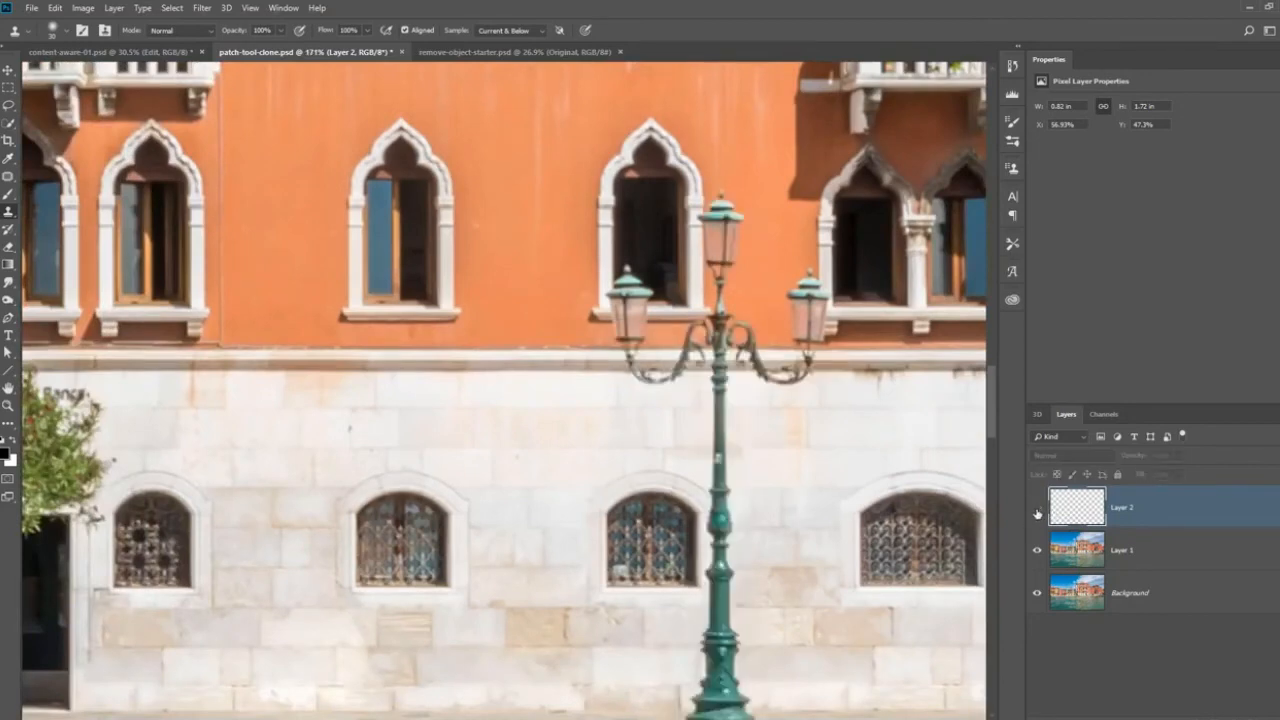
{"action": "left_click", "coordinate": [1036, 508]}
{"action": "left_click", "coordinate": [1036, 508]}
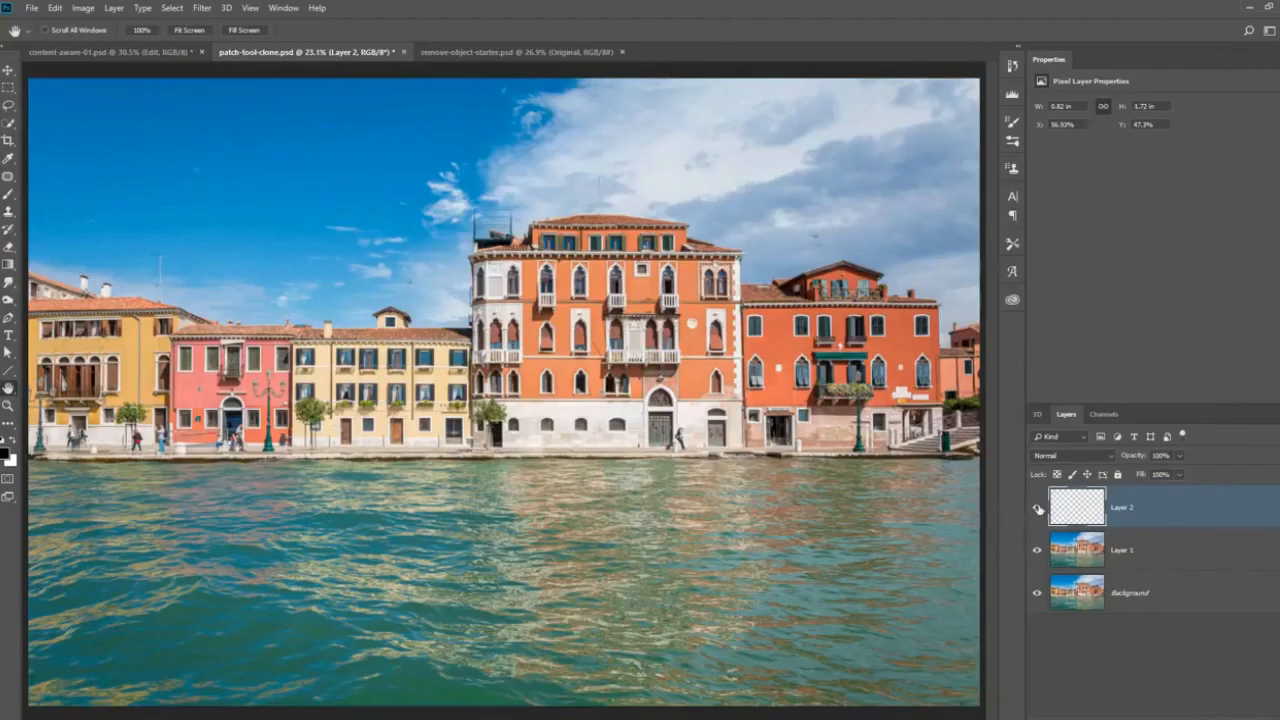
{"action": "left_click", "coordinate": [1037, 509]}
{"action": "left_click", "coordinate": [1037, 509]}
{"action": "left_click", "coordinate": [1037, 509]}
{"action": "left_click", "coordinate": [1037, 509]}
{"action": "left_click", "coordinate": [1037, 509]}
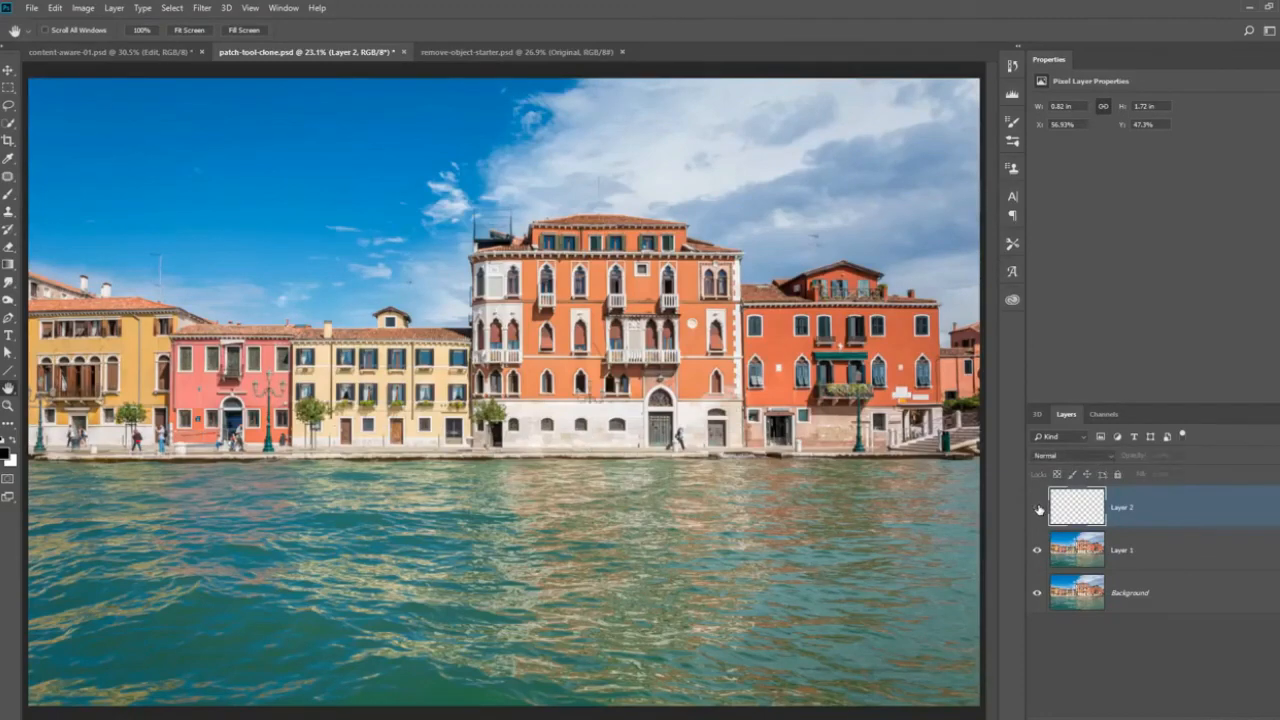
{"action": "left_click", "coordinate": [1037, 509]}
{"action": "left_click", "coordinate": [1037, 509]}
{"action": "left_click", "coordinate": [1037, 509]}
{"action": "left_click", "coordinate": [1037, 509]}
{"action": "left_click", "coordinate": [1037, 509]}
{"action": "left_click", "coordinate": [1037, 509]}
{"action": "left_click", "coordinate": [1037, 509]}
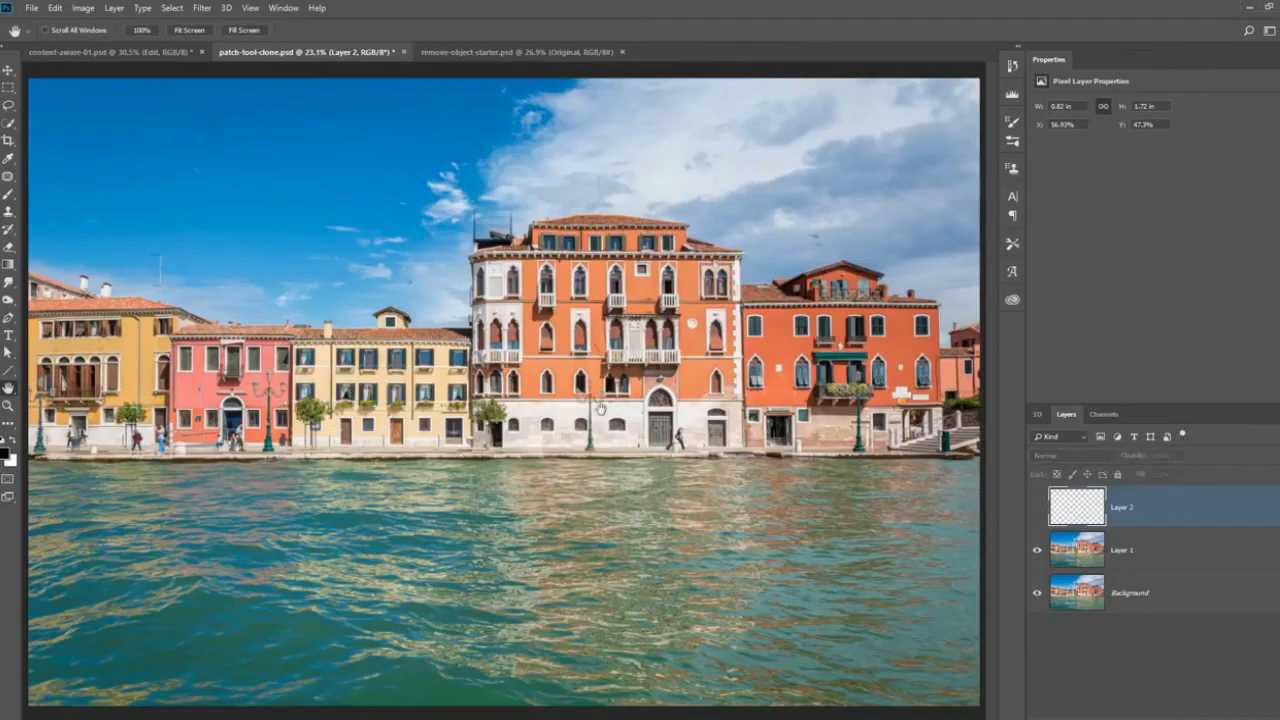